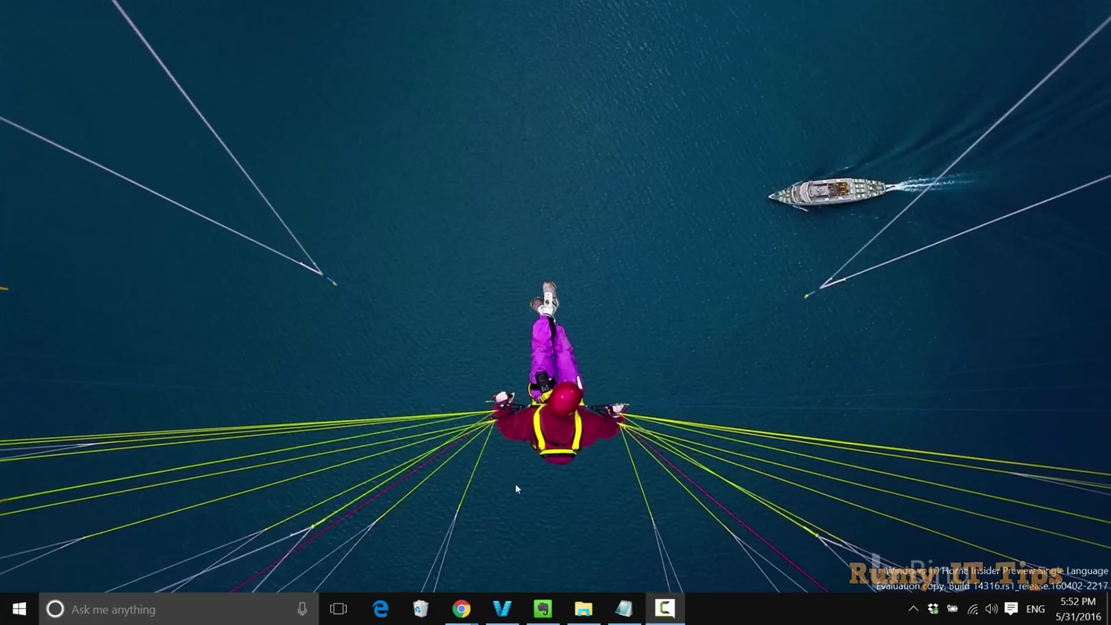
left_click(461, 608)
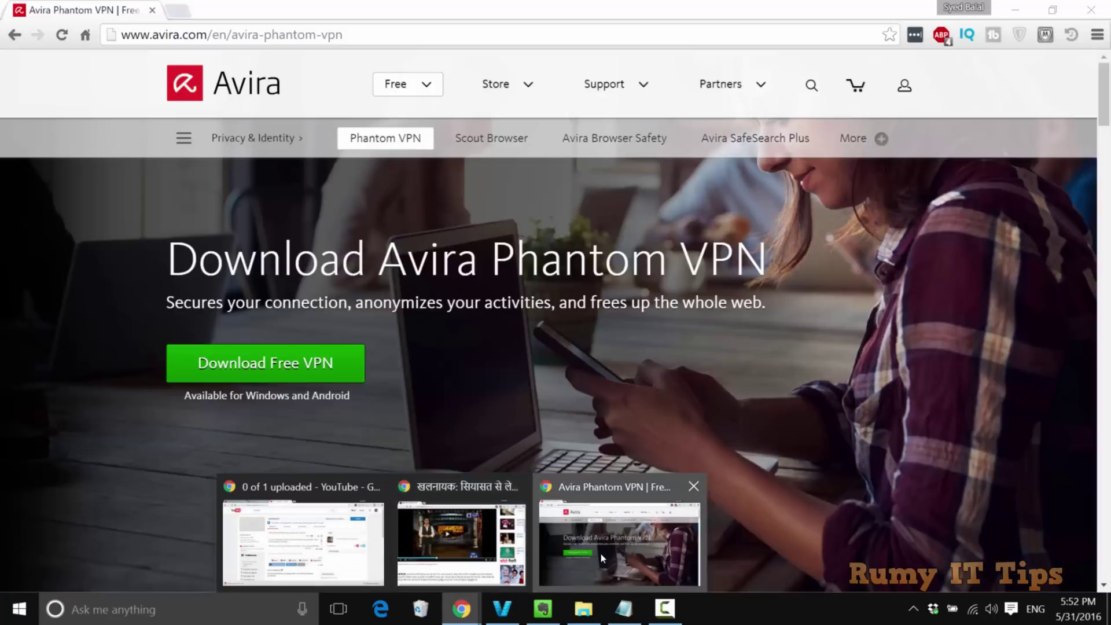
left_click(620, 533)
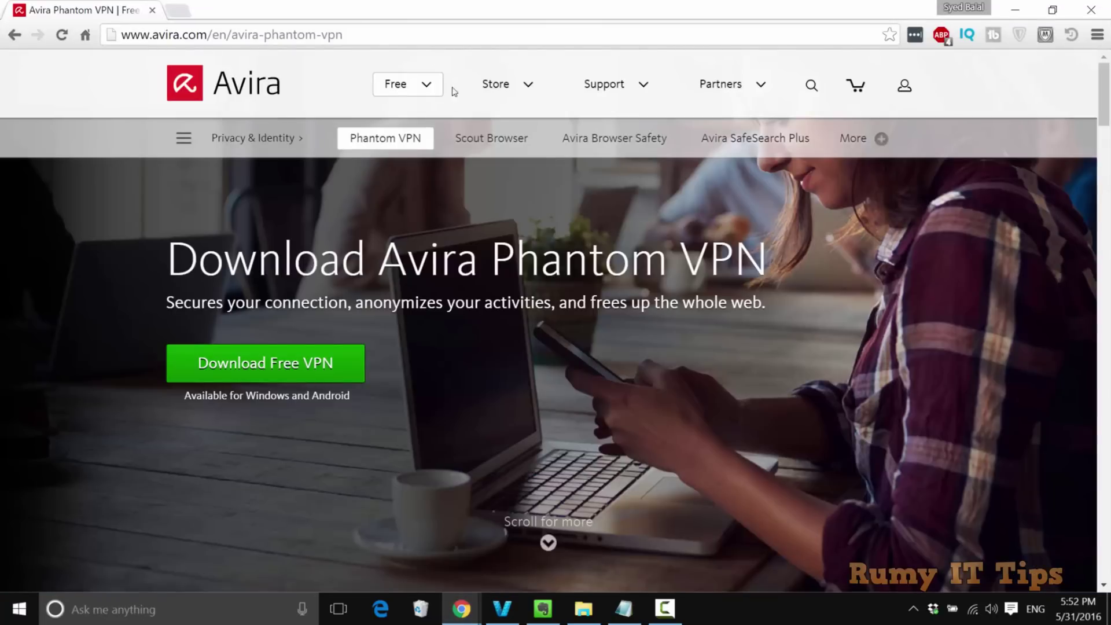
left_click_drag(347, 31, 124, 43)
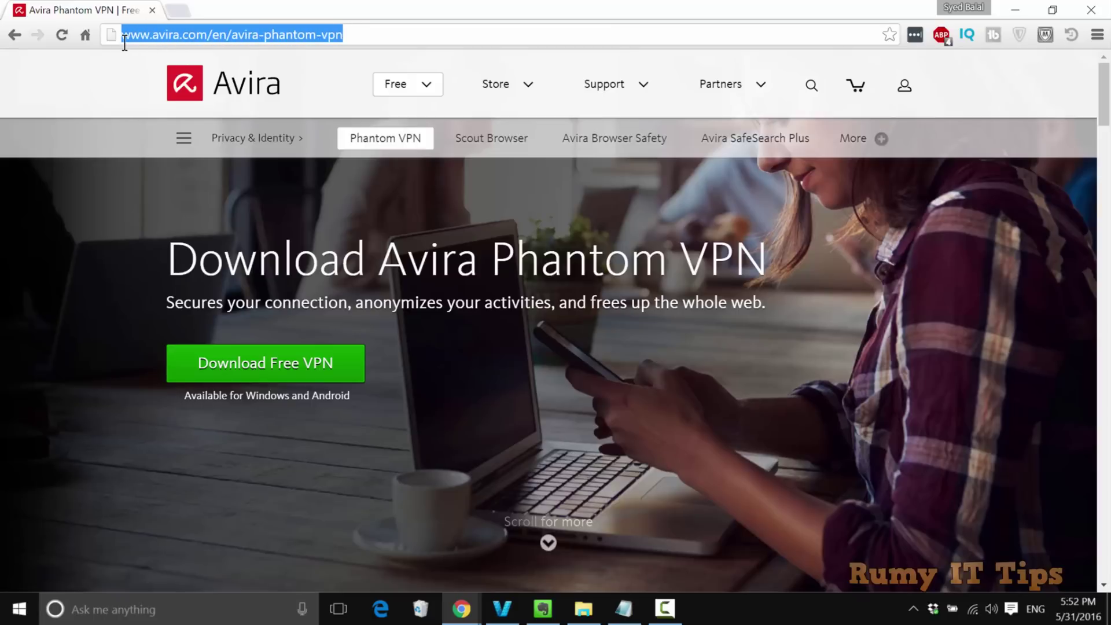
left_click(214, 36)
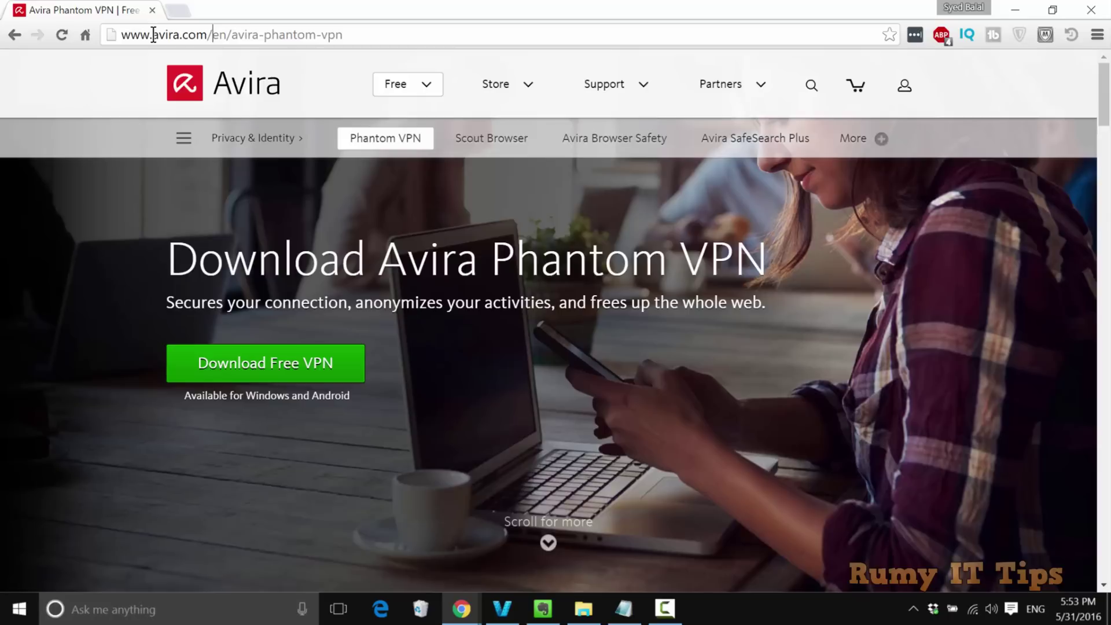
left_click_drag(154, 34, 351, 38)
left_click(273, 33)
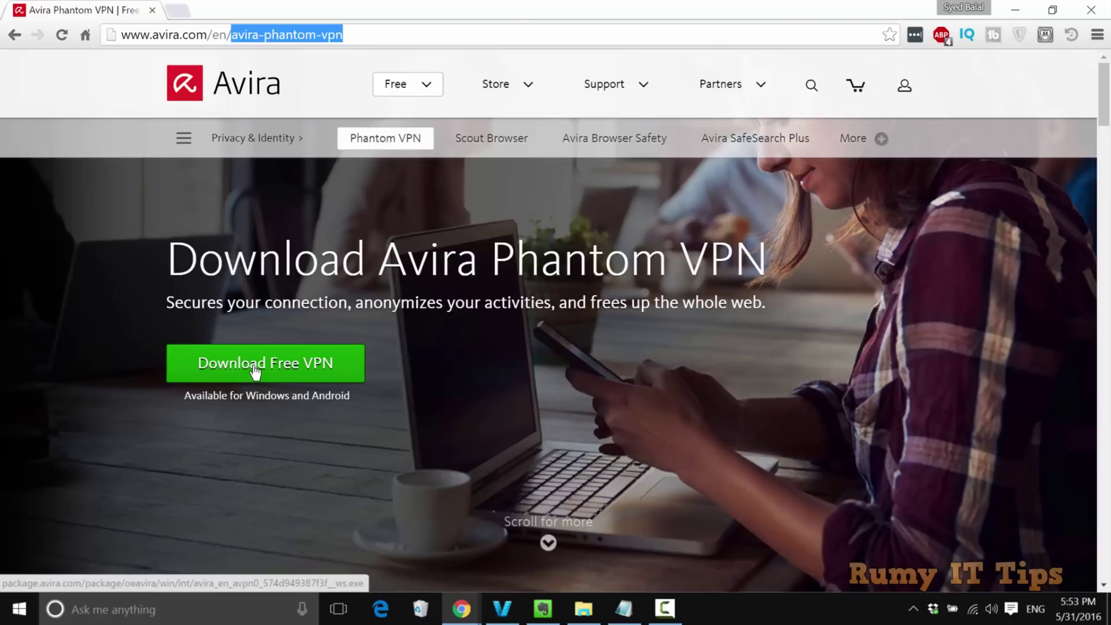
left_click(426, 85)
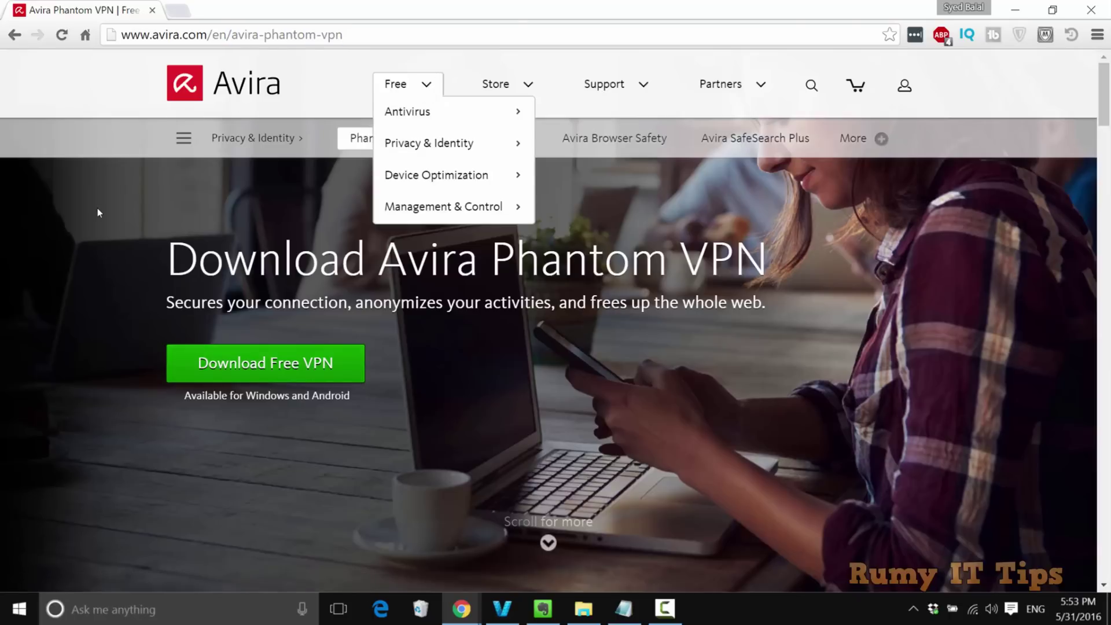
Read the AES 256-bit encryption benefits, then scroll to the free 500MB versus Pro comparison
scroll(97, 212, "down", 5)
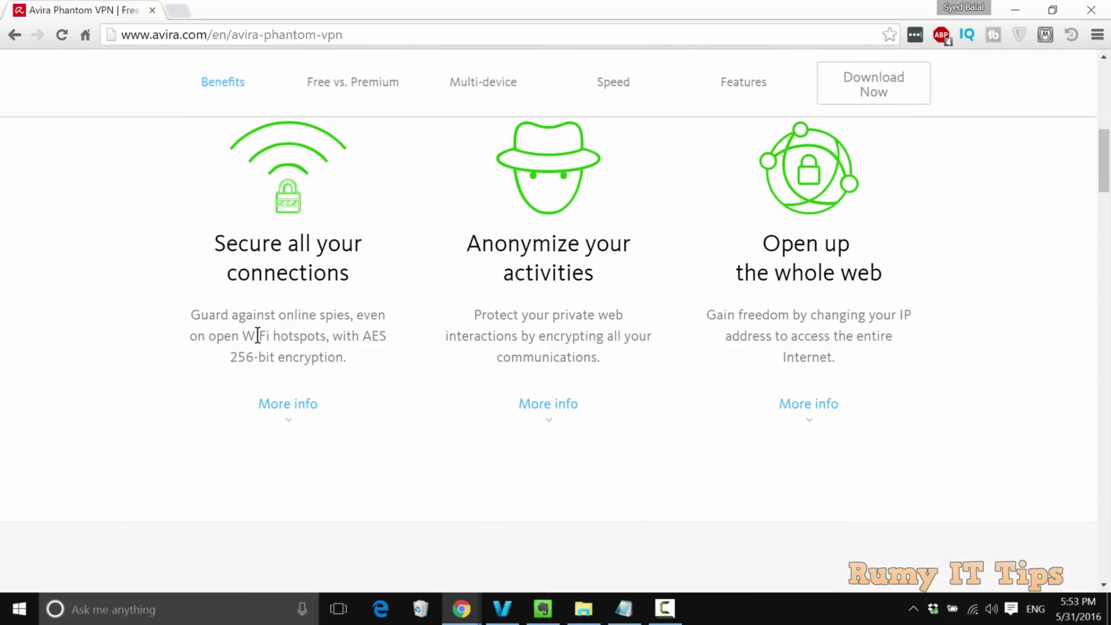
left_click_drag(334, 335, 388, 351)
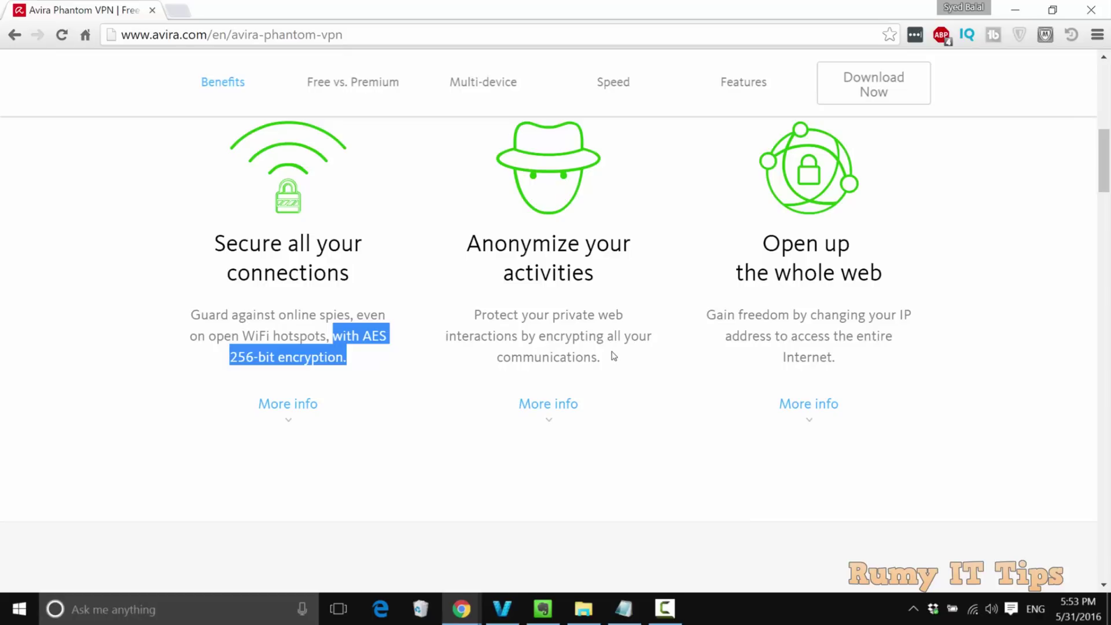
left_click_drag(605, 336, 639, 365)
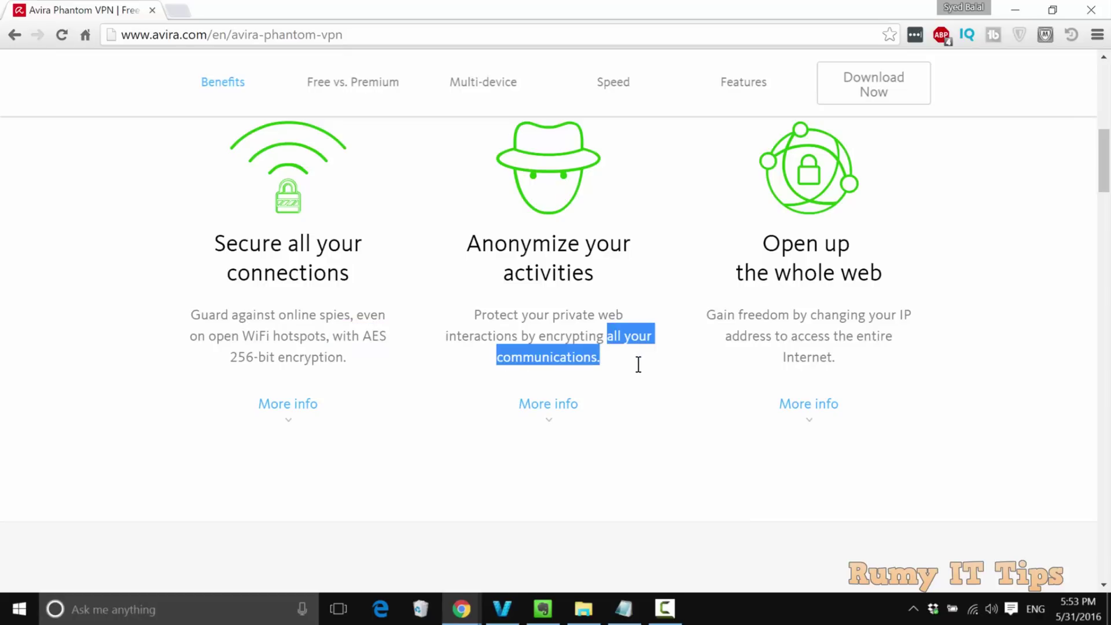
left_click_drag(782, 336, 822, 362)
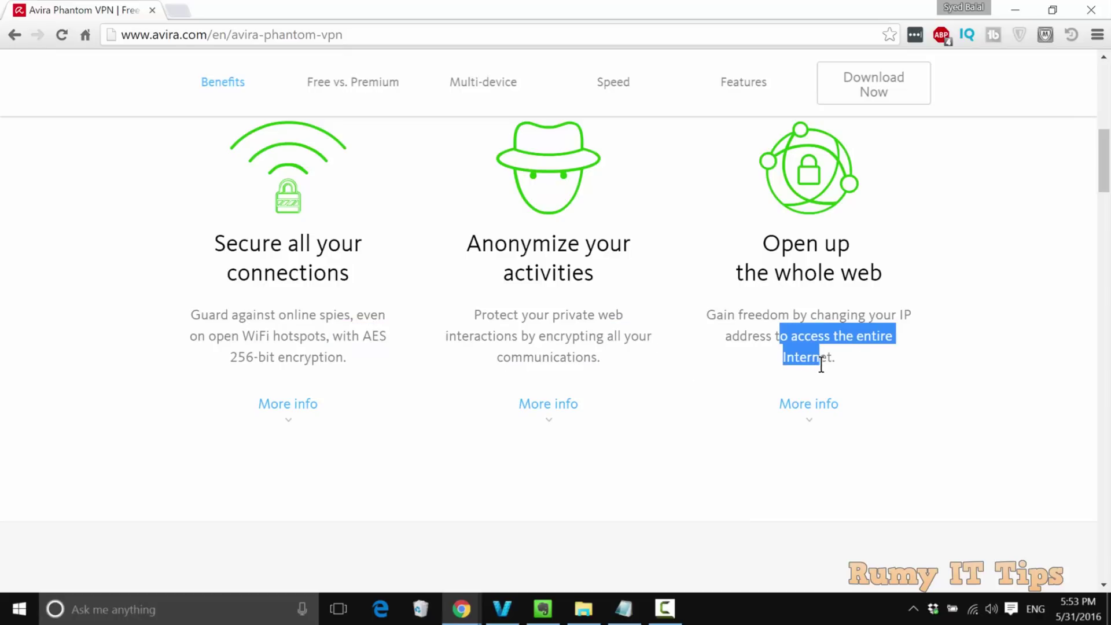
scroll(638, 246, "down", 8)
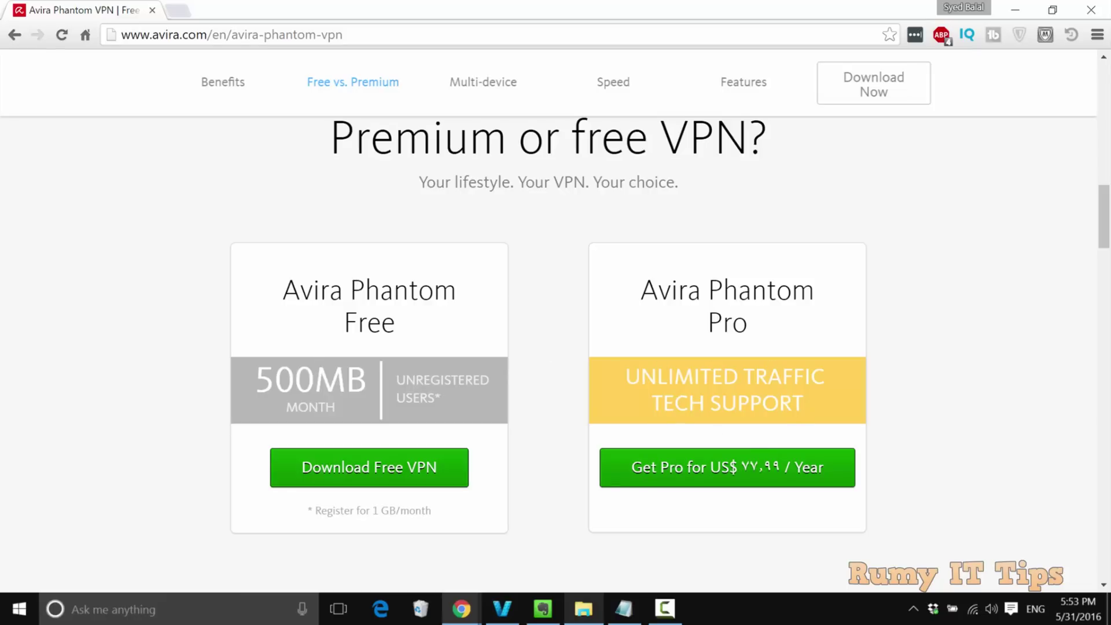
left_click(583, 622)
left_click(583, 621)
Run the downloaded avira_en_avpn0 installer from chrome://downloads, dismissing the Facebook notification
left_click(174, 12)
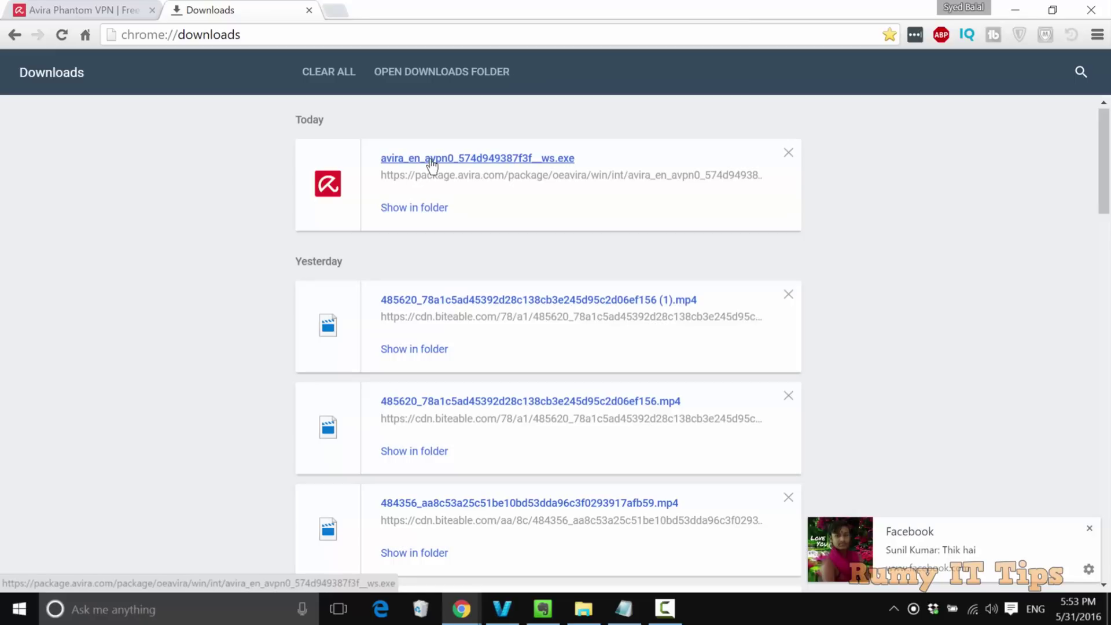
left_click(1089, 530)
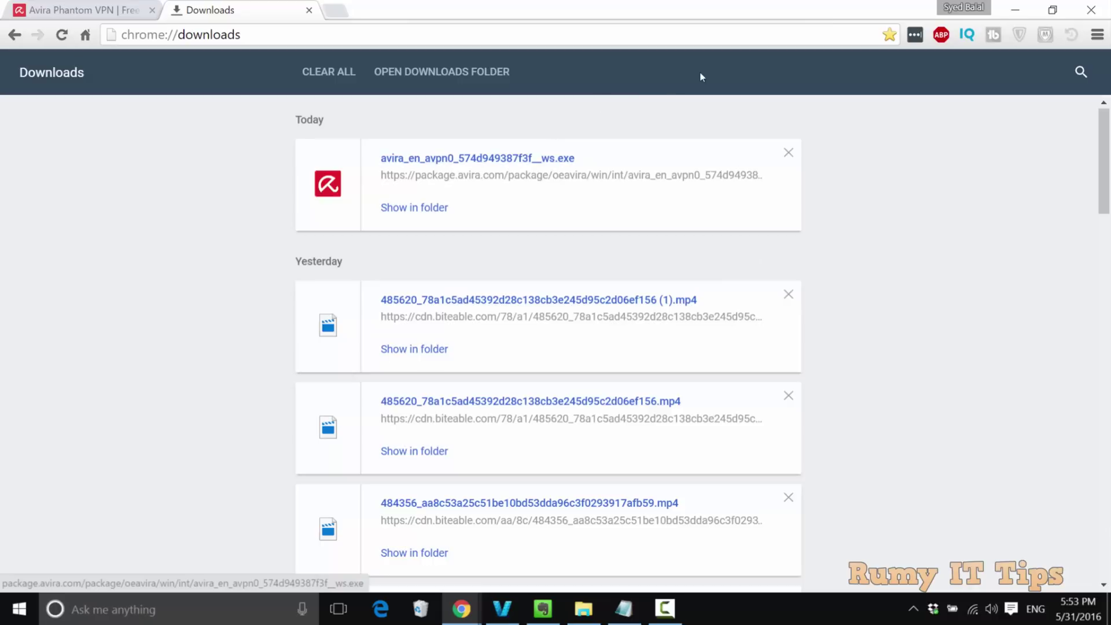
left_click(471, 165)
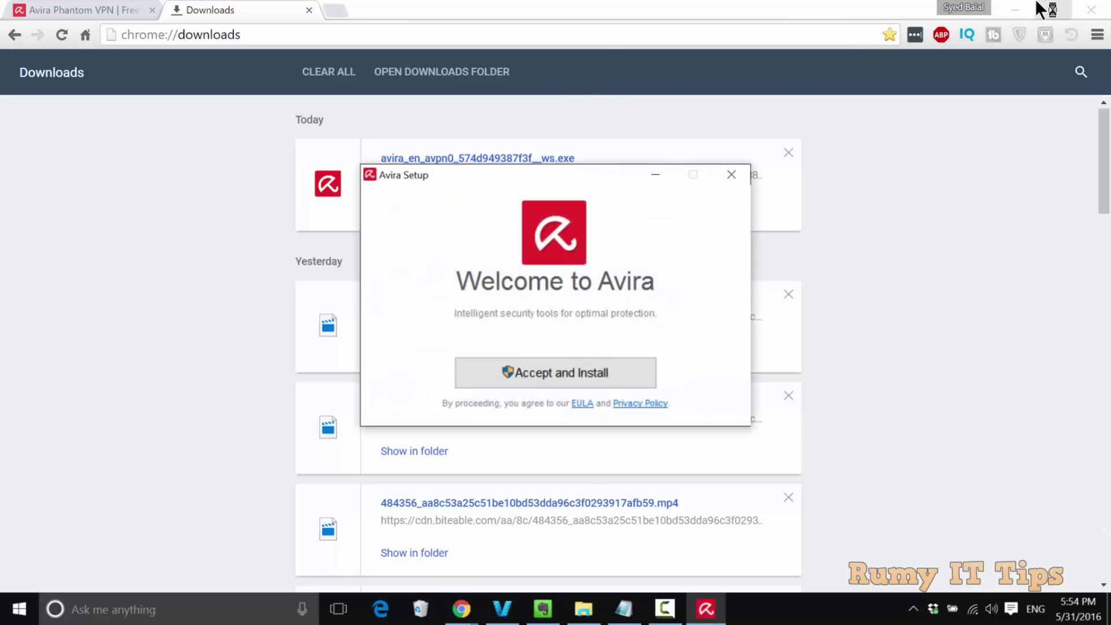
Accept the terms to install Phantom VPN, skipping the System Speedup, SafeSearch Plus and Online Essentials offers
left_click(1015, 10)
left_click(463, 377)
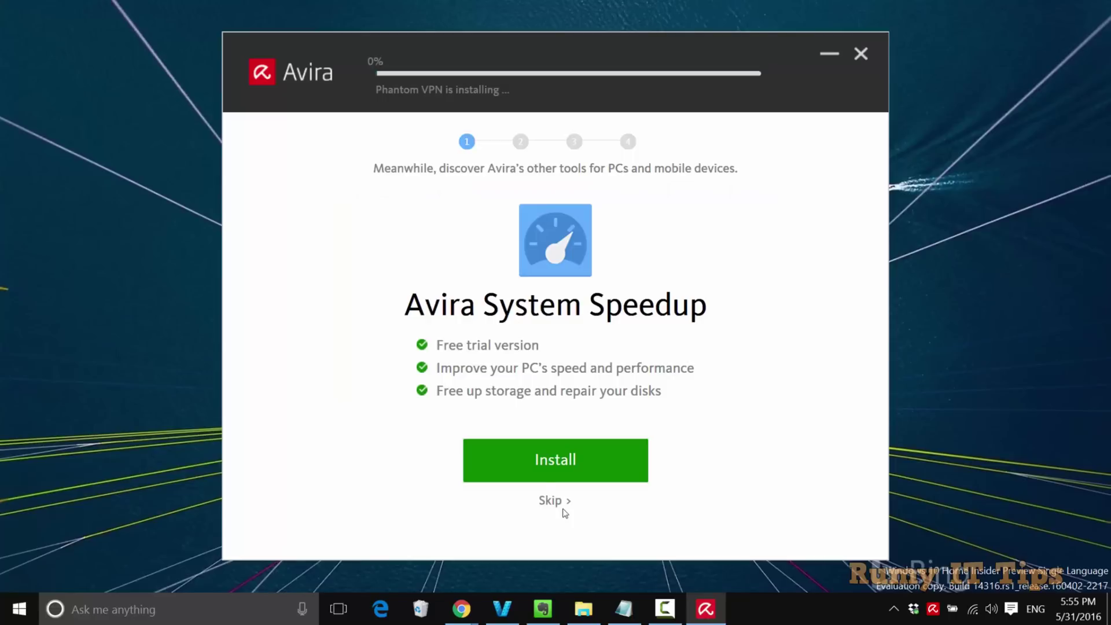
left_click(553, 501)
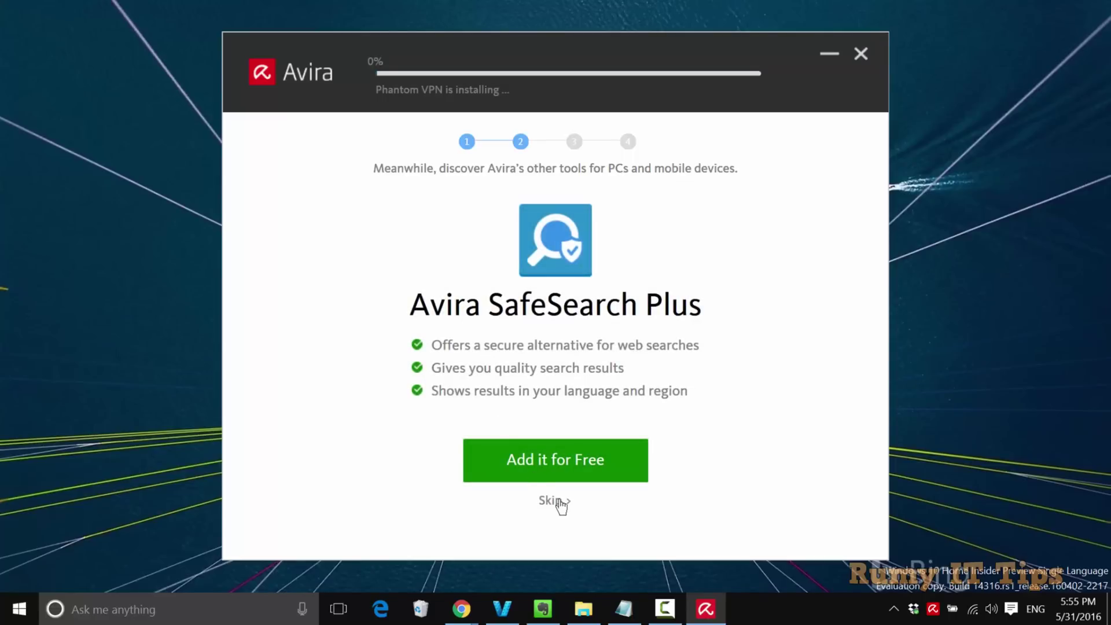
left_click(559, 501)
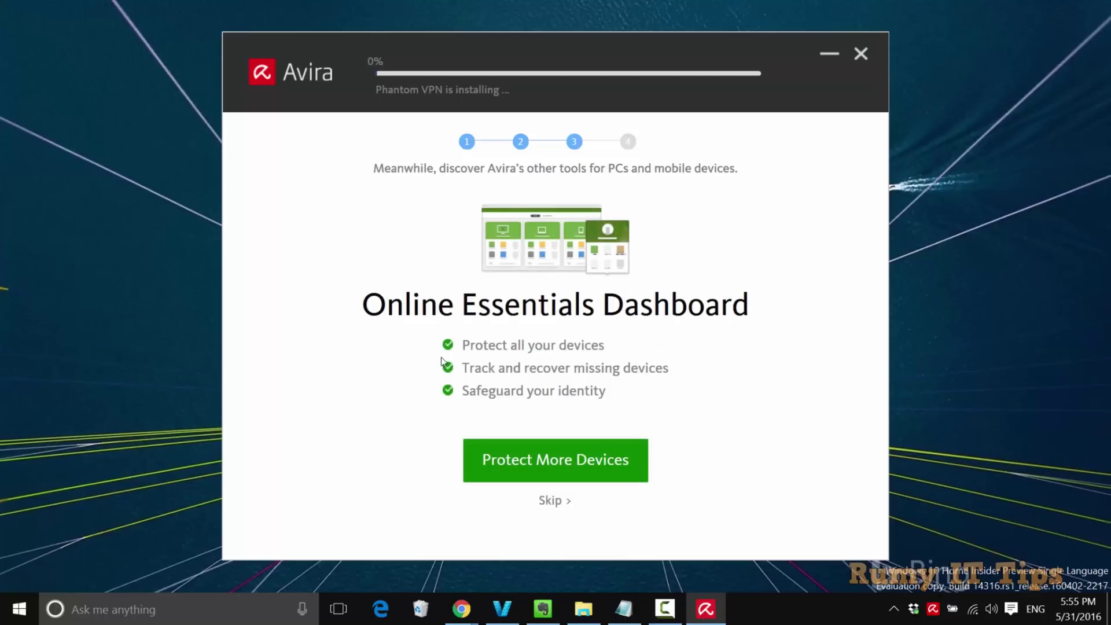
left_click(559, 502)
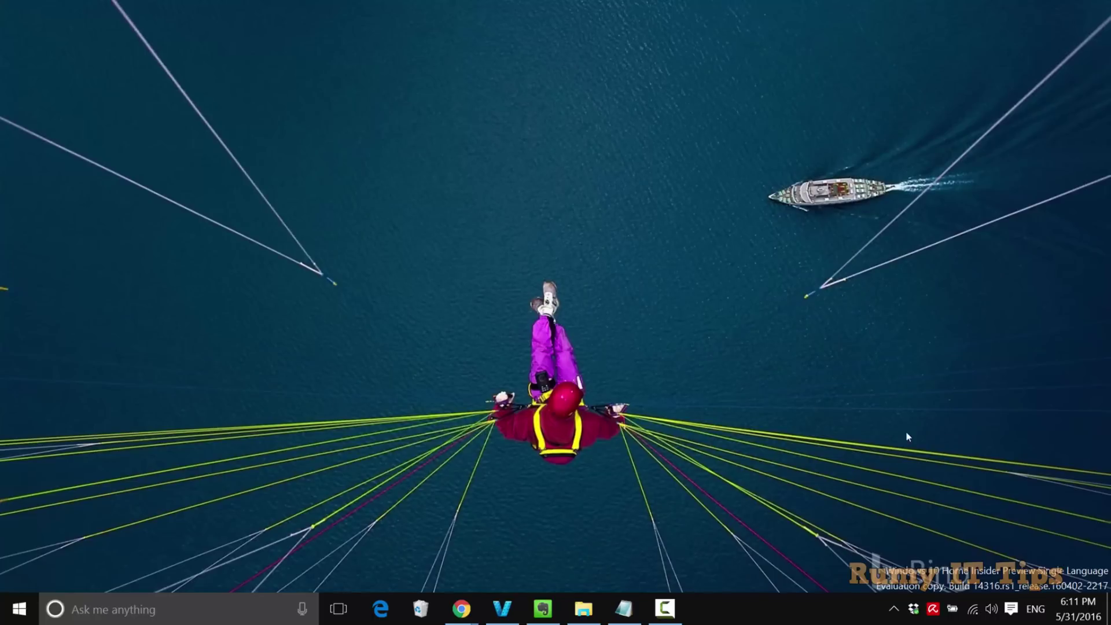
Launch Phantom VPN from the Avira tray panel, showing 500.00 MB free traffic and a Germany location
left_click(933, 609)
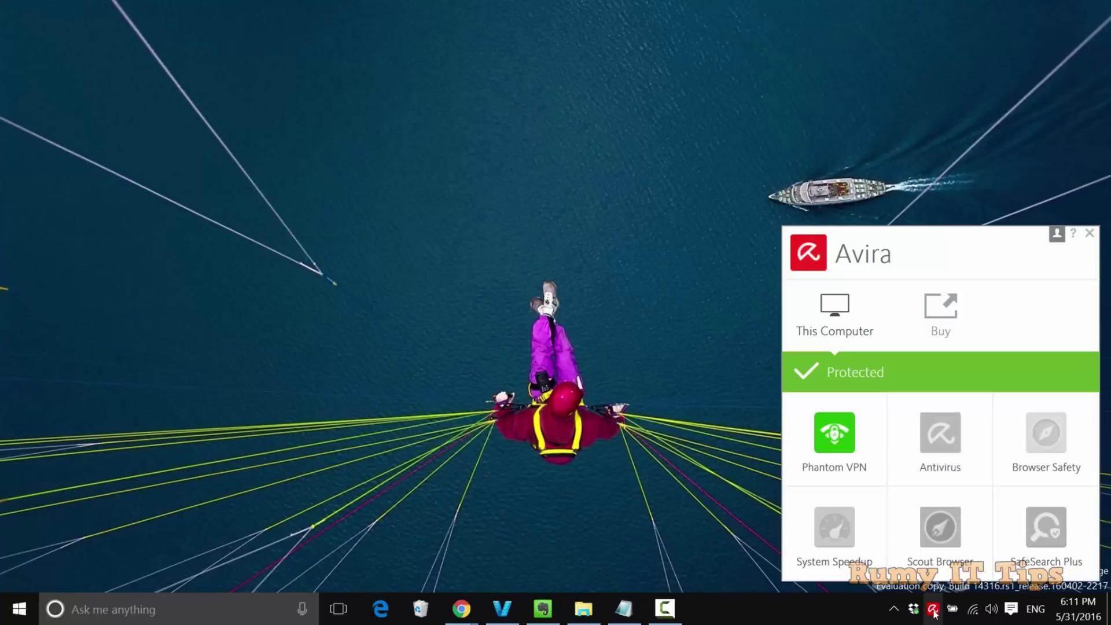
mouse_move(821, 458)
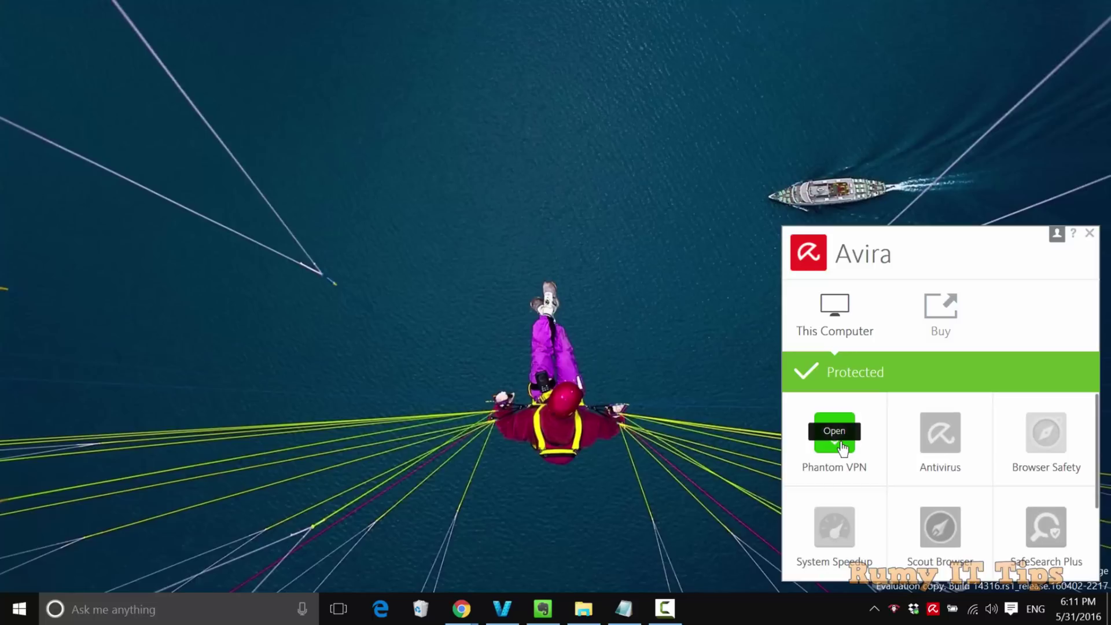
left_click(842, 446)
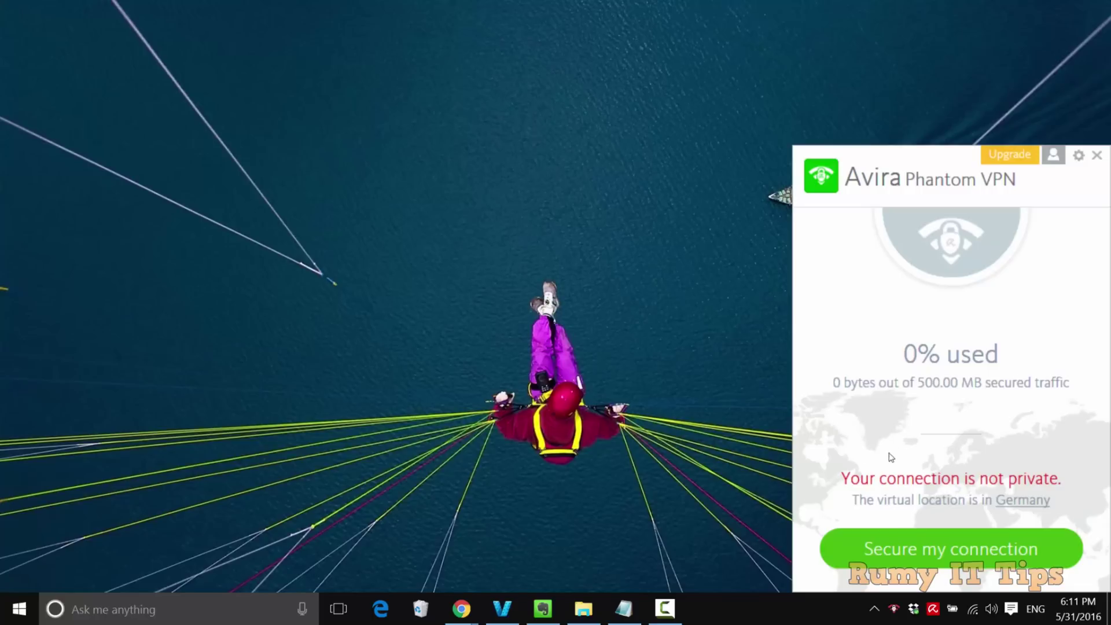
Change the virtual location from Germany to USA and turn off sending diagnostic data
left_click(1028, 508)
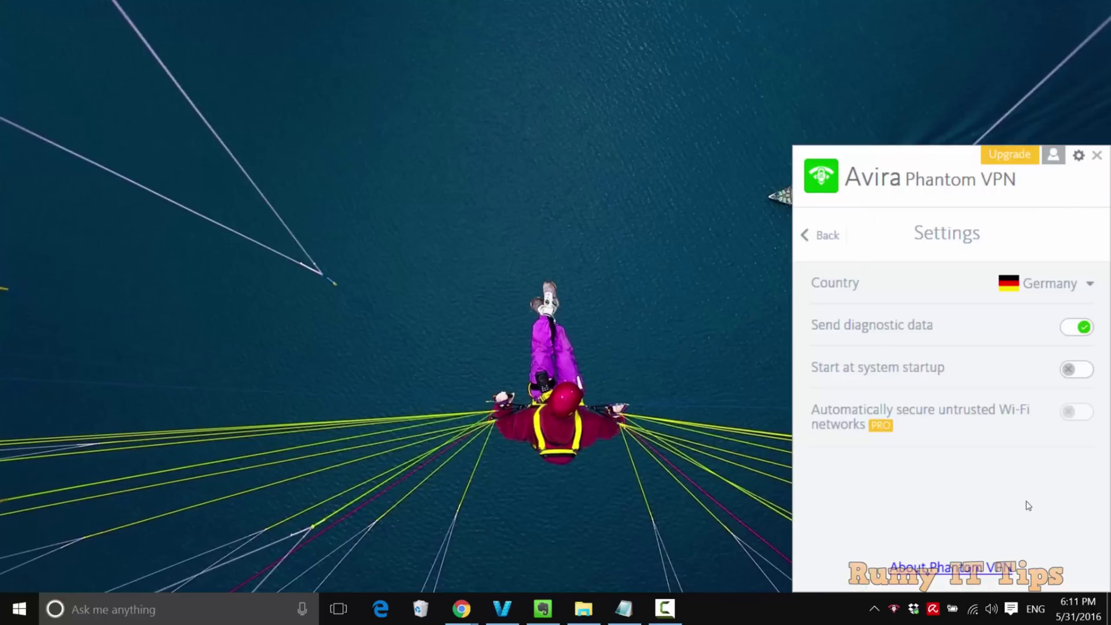
left_click(1088, 284)
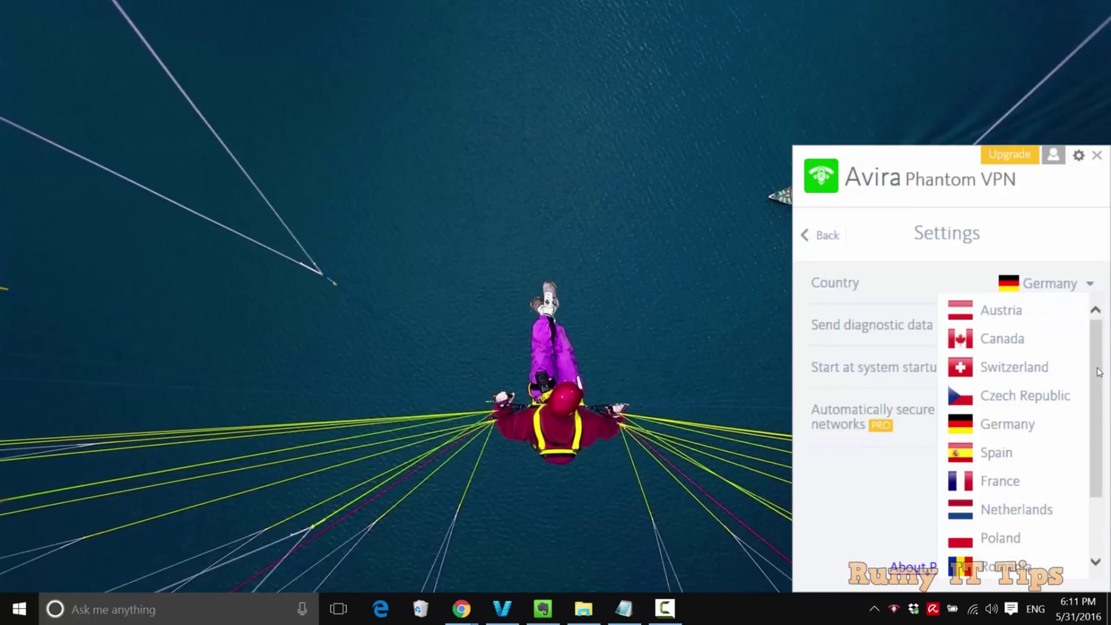
left_click_drag(1099, 372, 1099, 428)
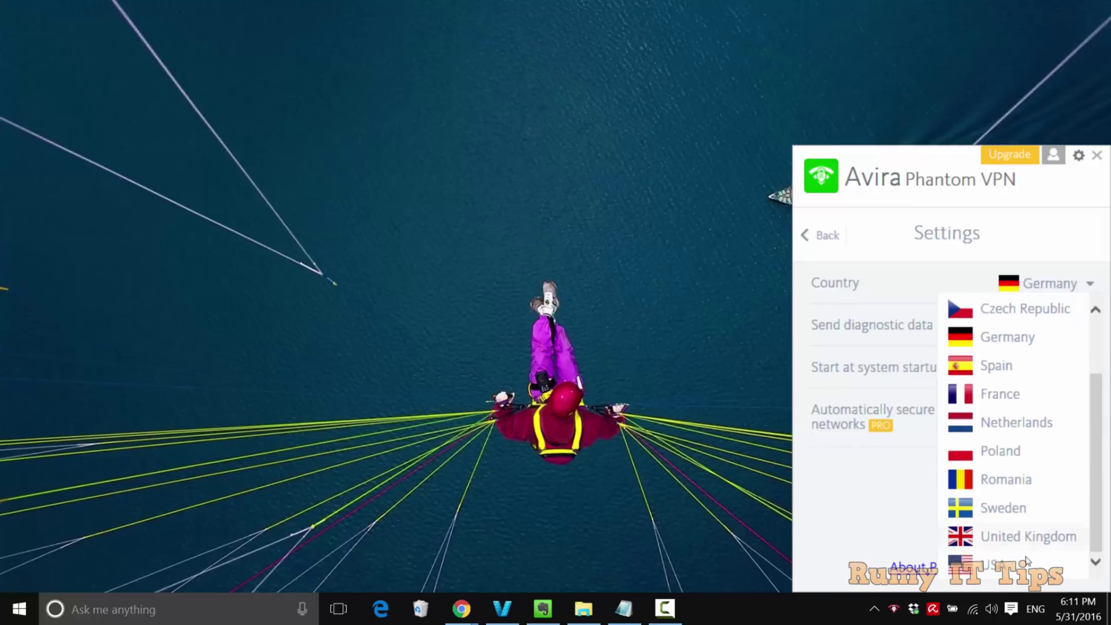
left_click(1006, 556)
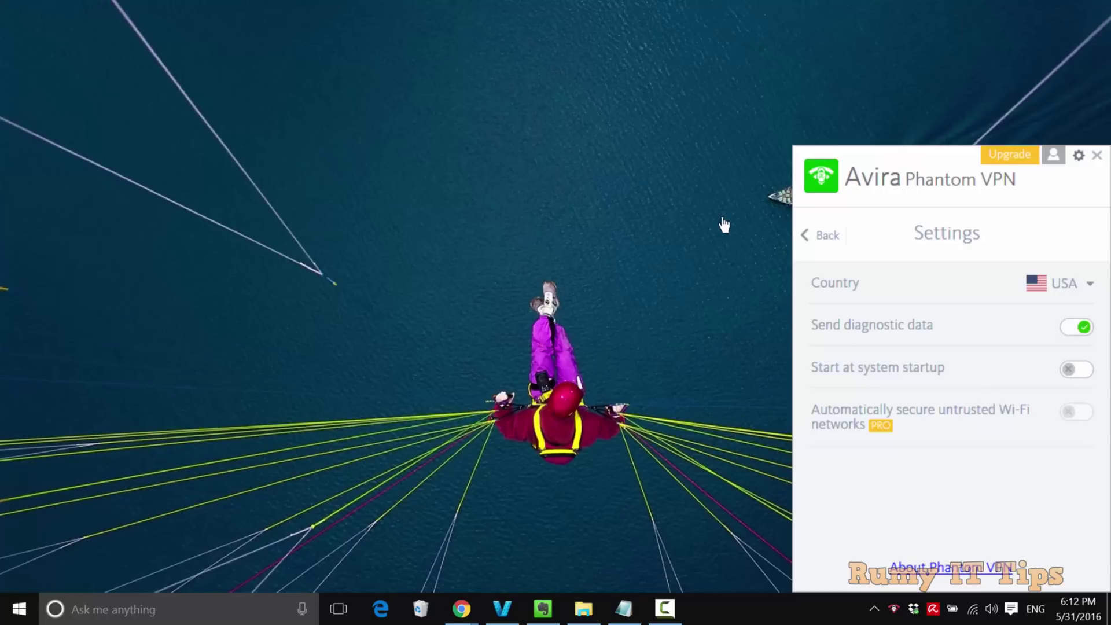
left_click(1065, 332)
Return to the main view and secure the connection through the USA virtual location
left_click(816, 240)
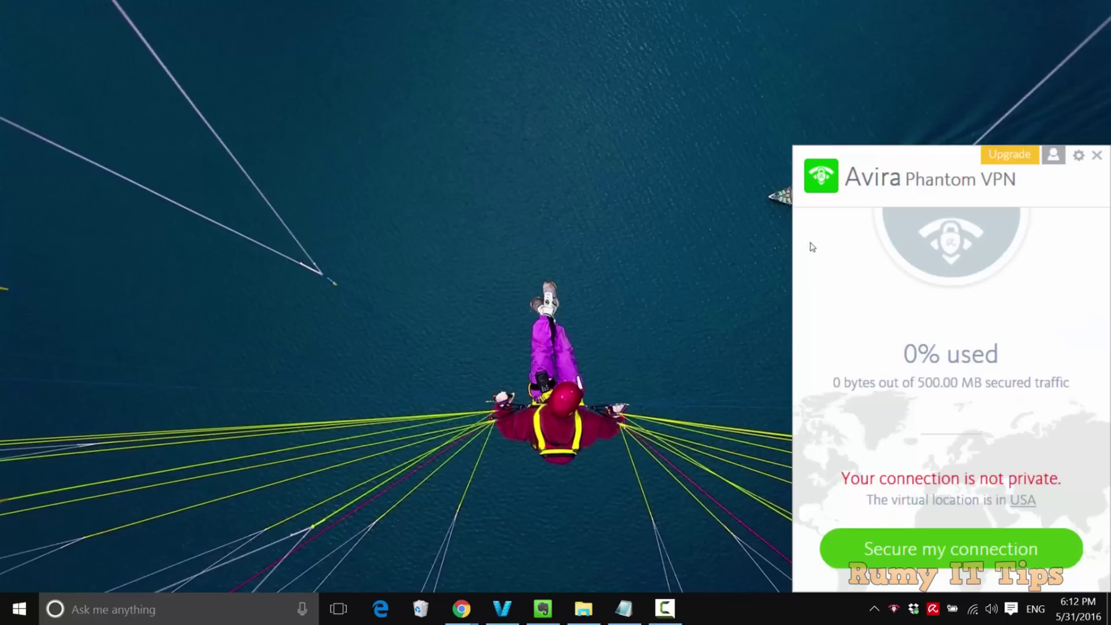
left_click(896, 545)
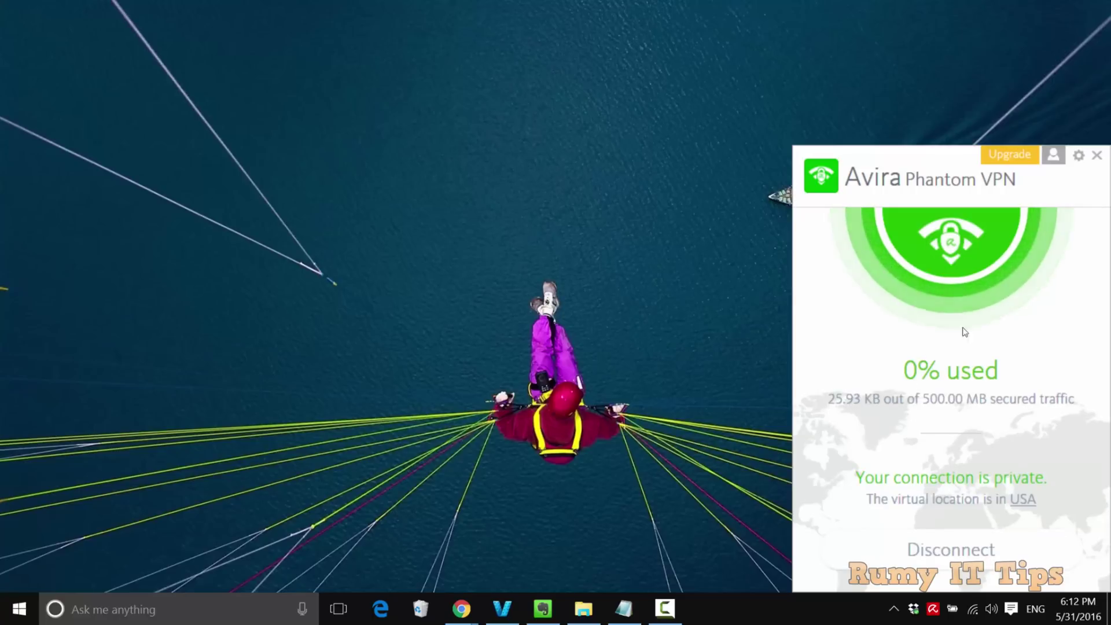
Reopen Phantom VPN from the tray to confirm the private USA connection, then switch to Chrome
left_click(1098, 157)
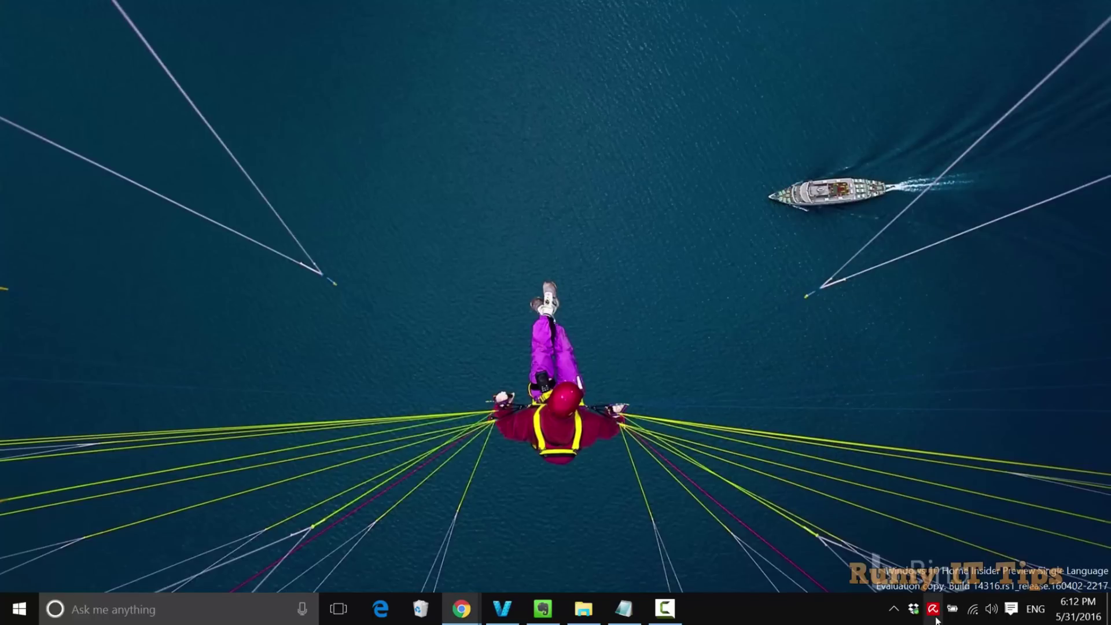
left_click(932, 609)
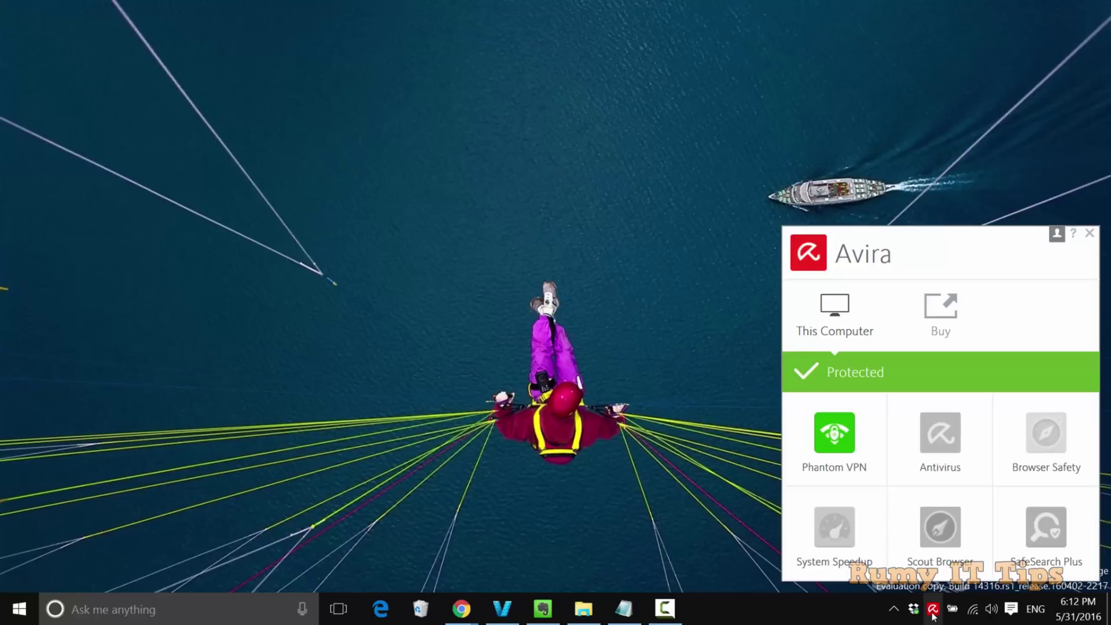
left_click(834, 440)
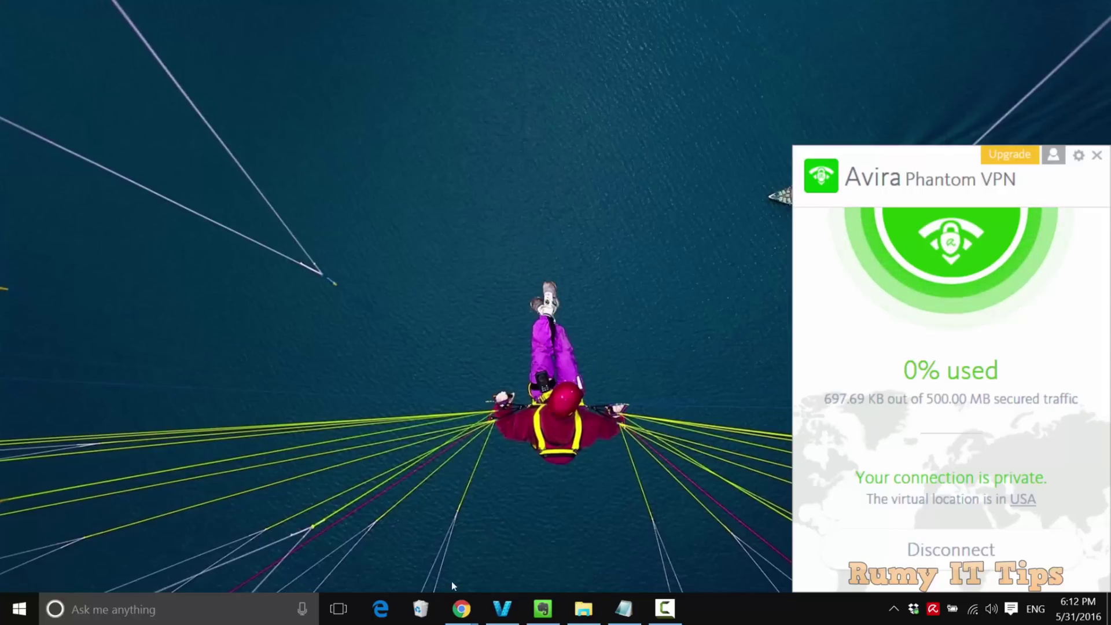
mouse_move(461, 608)
left_click(631, 537)
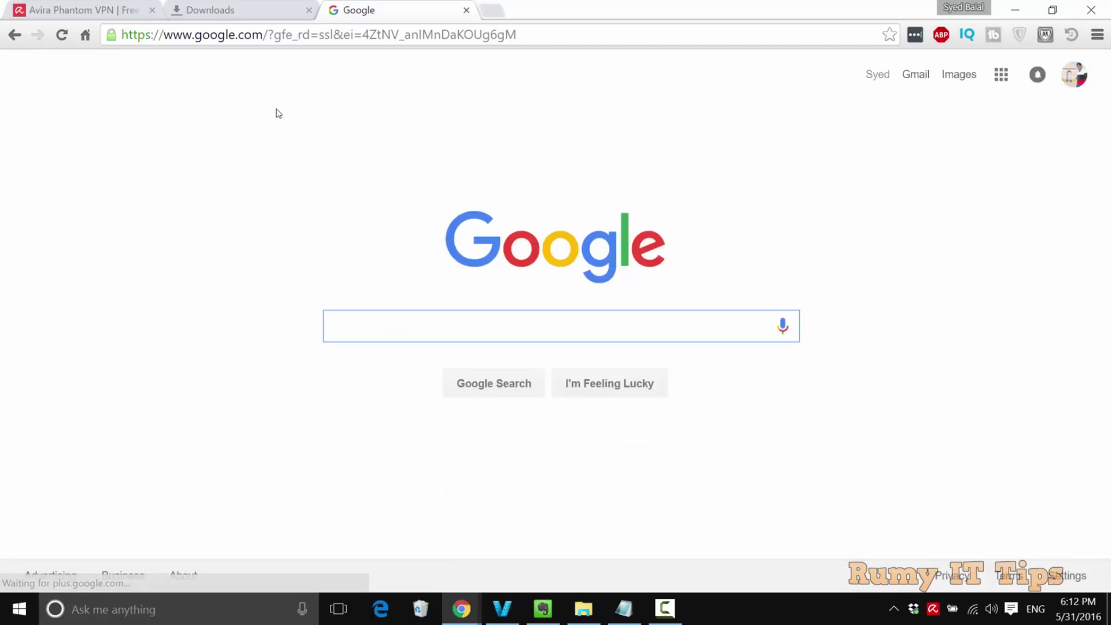
Search Google for 'my ip' and open the whatismyipaddress.com result
type("ip")
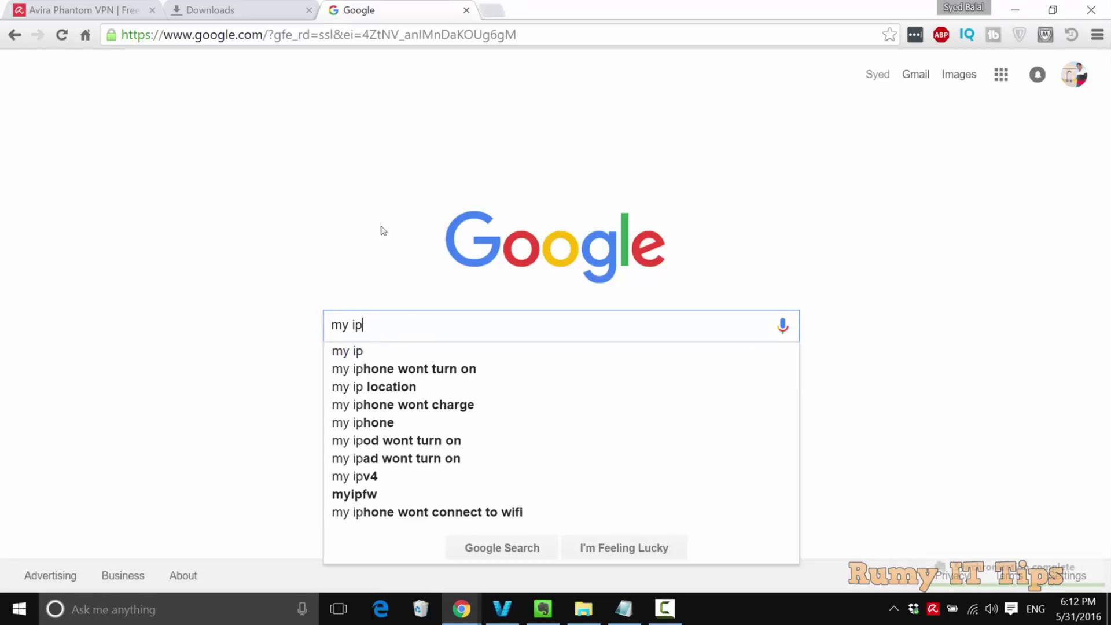
key("Return")
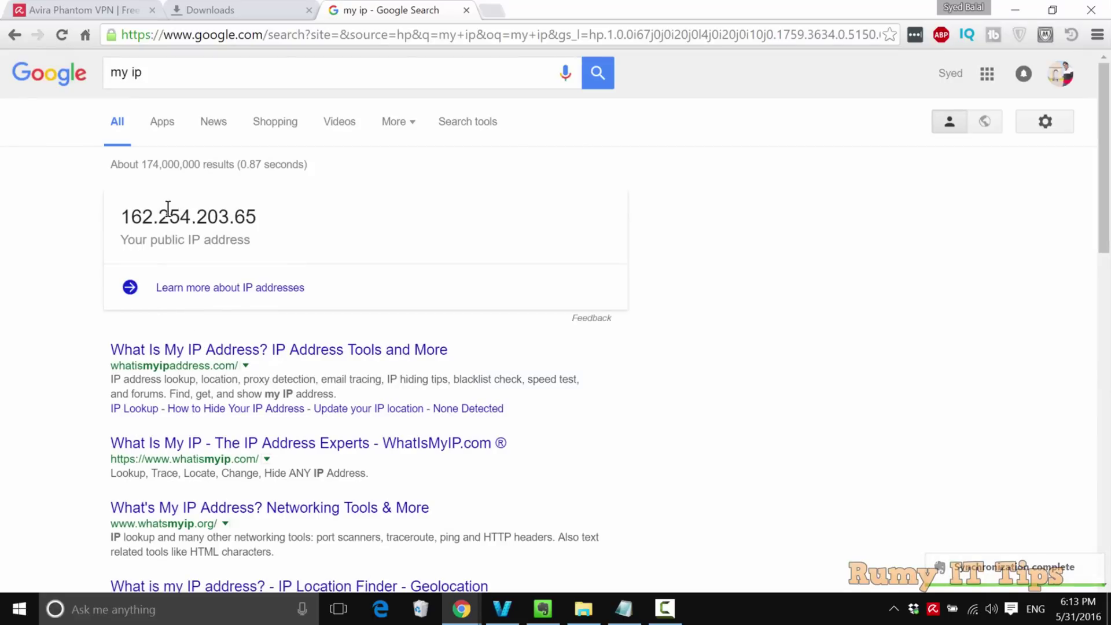
left_click_drag(120, 216, 286, 216)
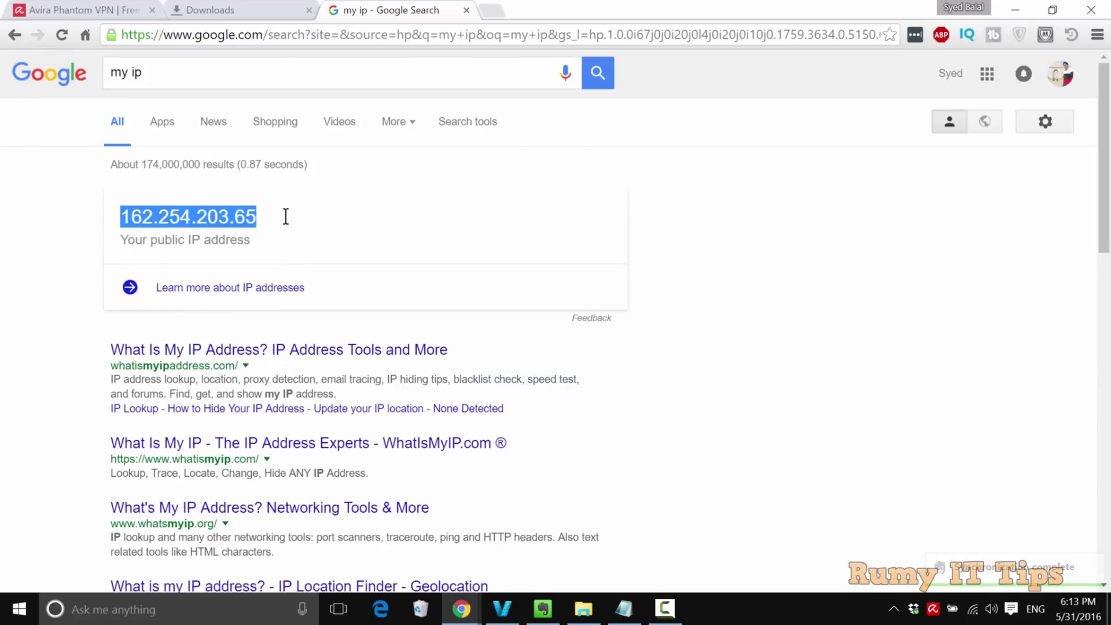
left_click(248, 353)
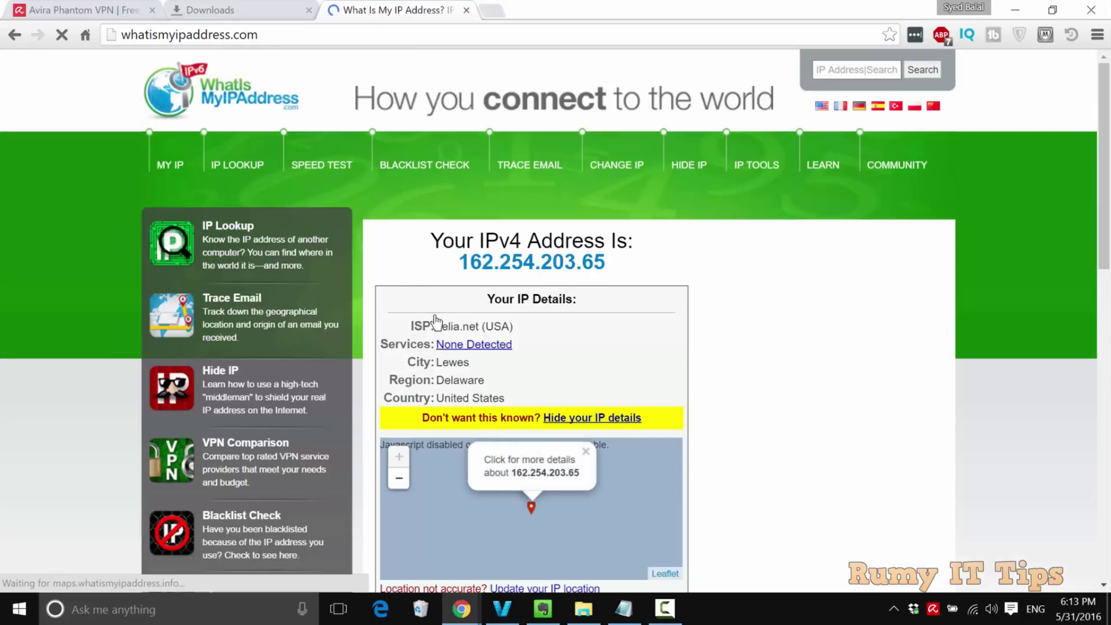
Check the IP details: ISP velia.net, located in Lewes, Delaware, United States
left_click_drag(440, 322, 515, 325)
left_click_drag(509, 399, 438, 327)
left_click(784, 374)
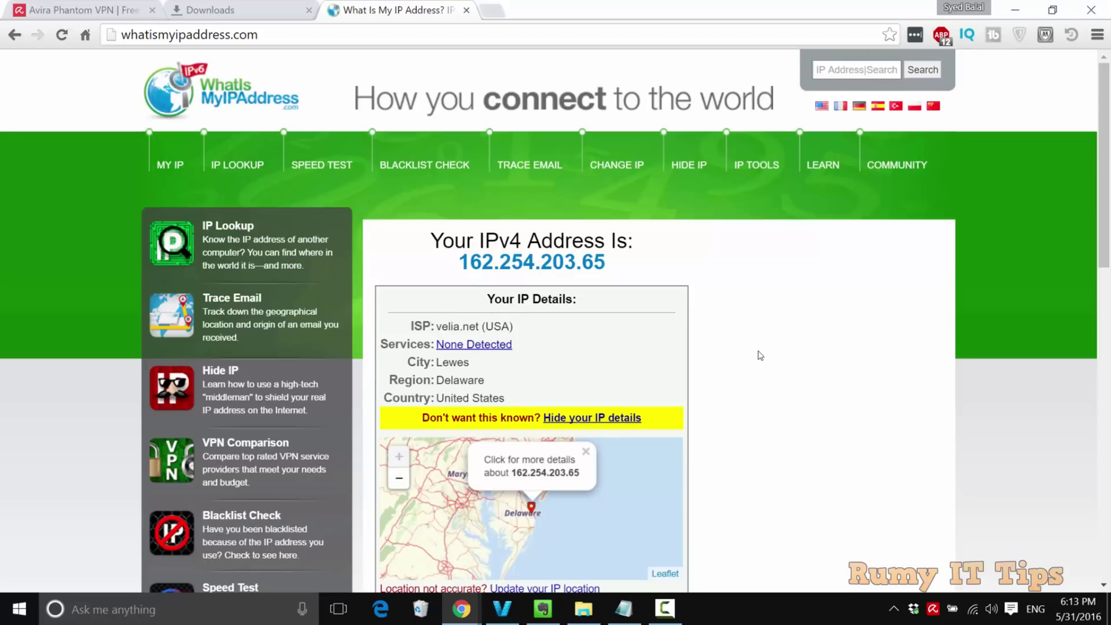
scroll(751, 345, "down", 3)
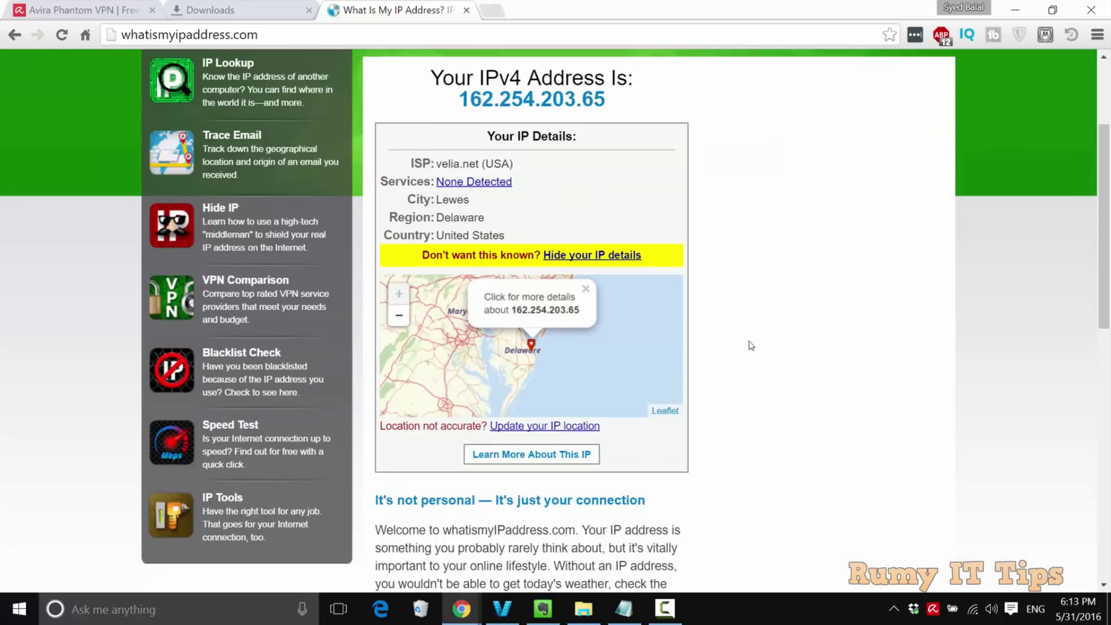
left_click(938, 612)
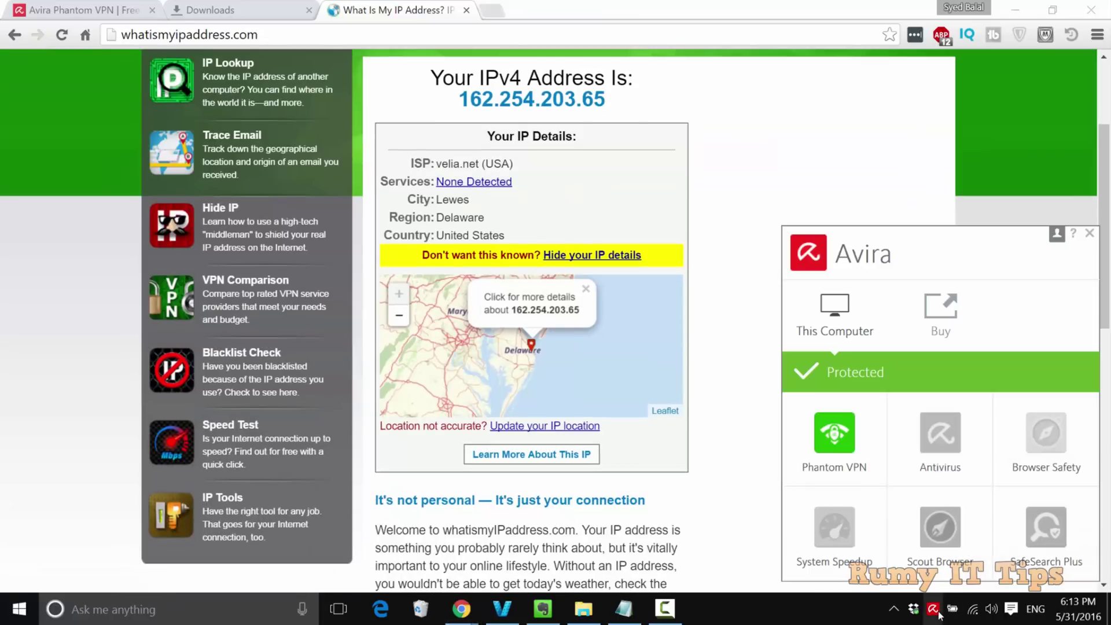
Open Phantom VPN and disconnect it from the USA location
left_click(850, 447)
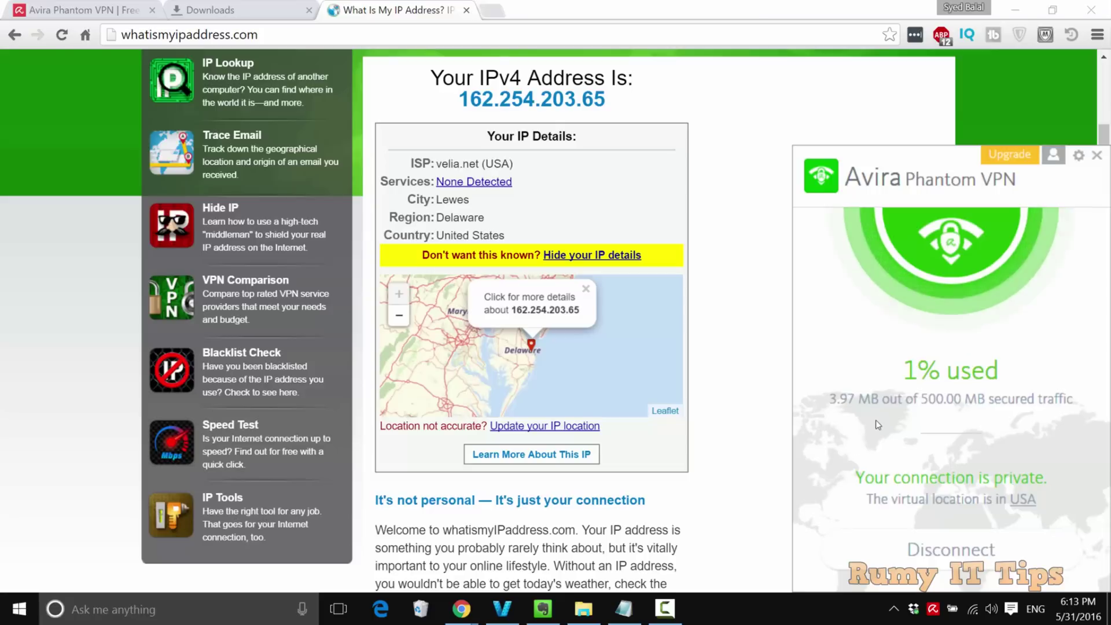
left_click(1029, 501)
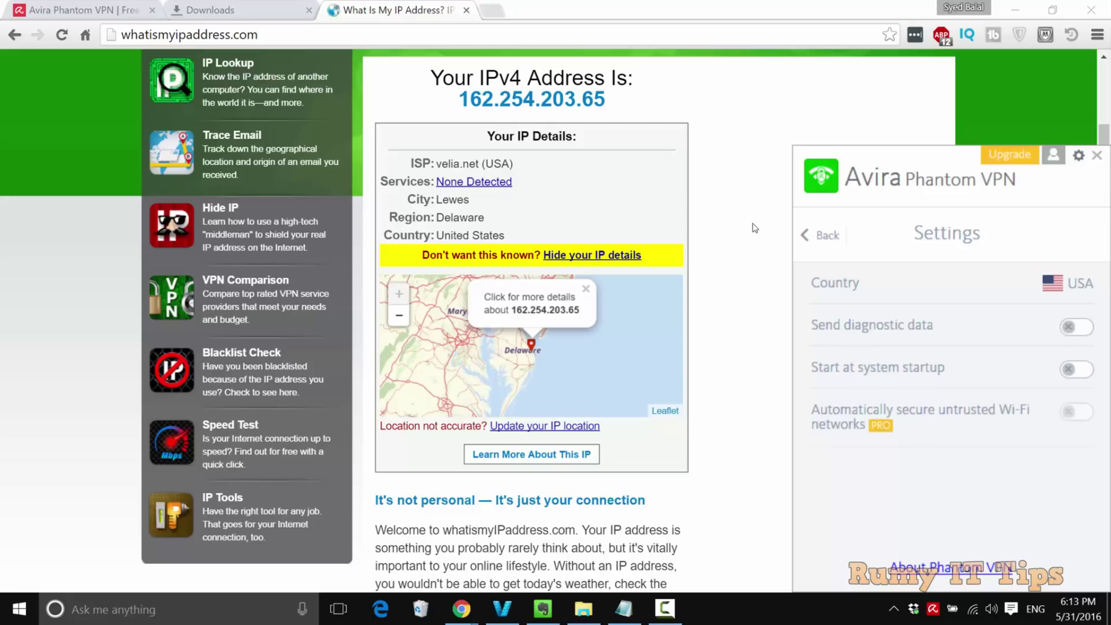
left_click(812, 235)
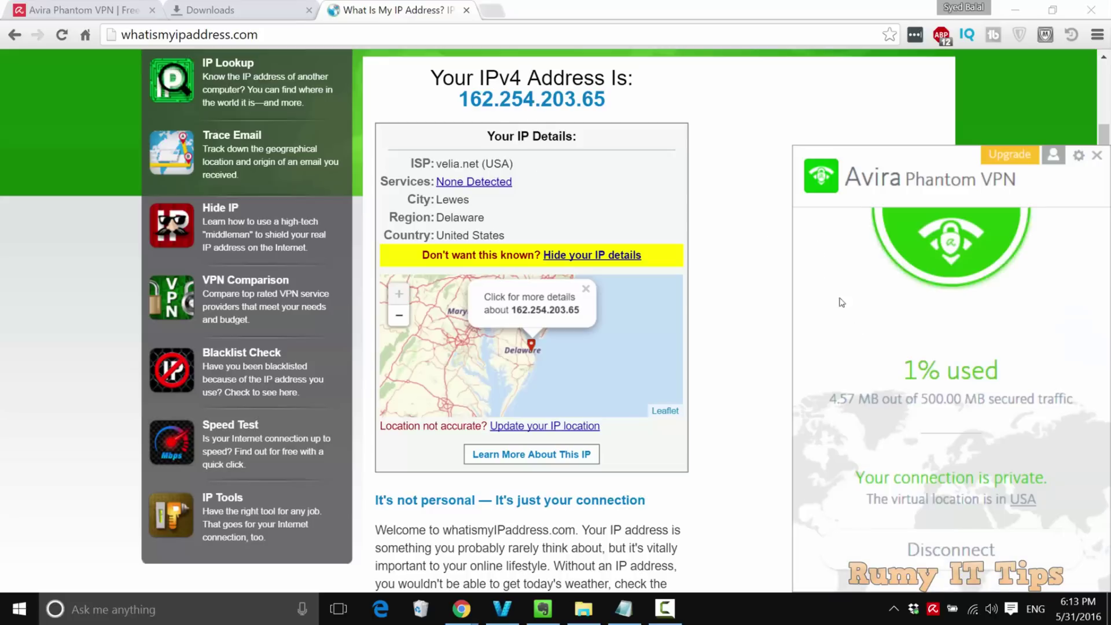
left_click(971, 554)
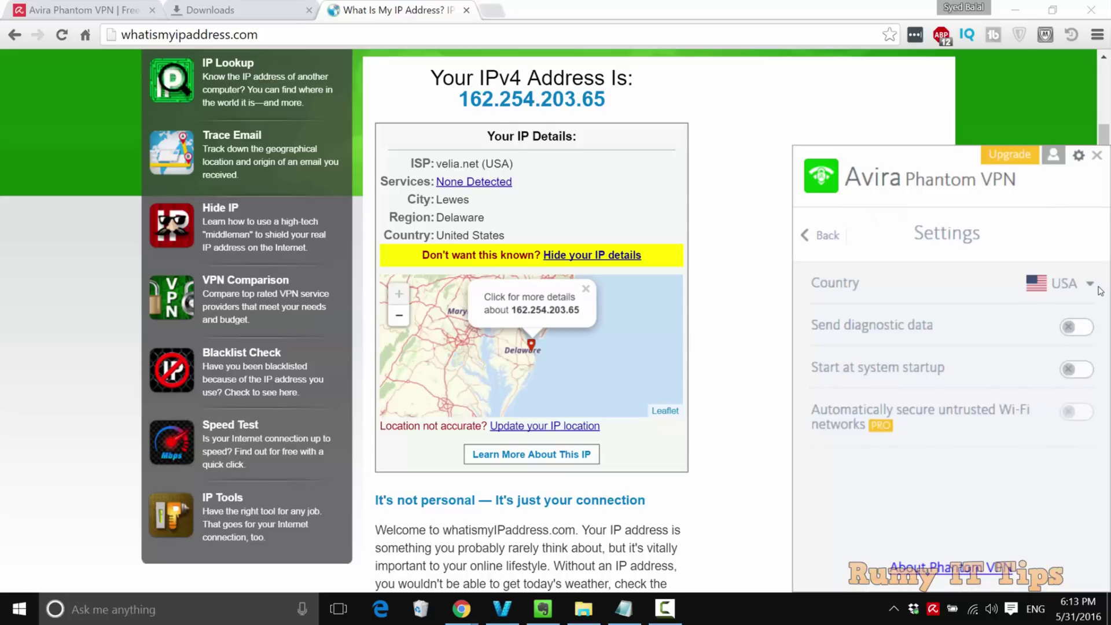
Set the virtual location to France and secure the connection again
left_click(1090, 283)
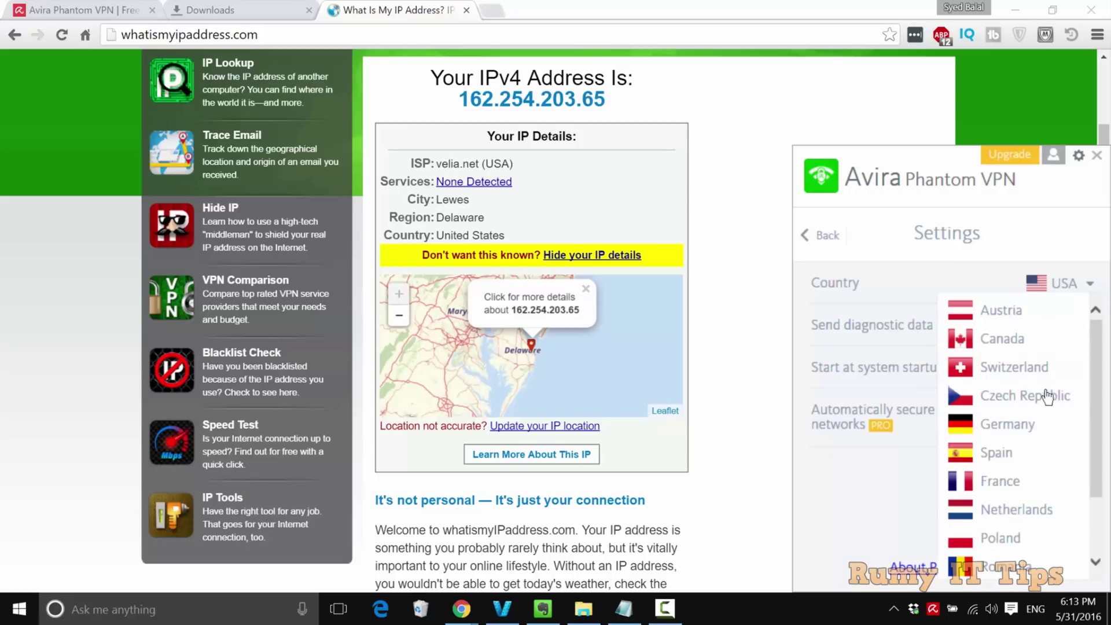
left_click(1001, 480)
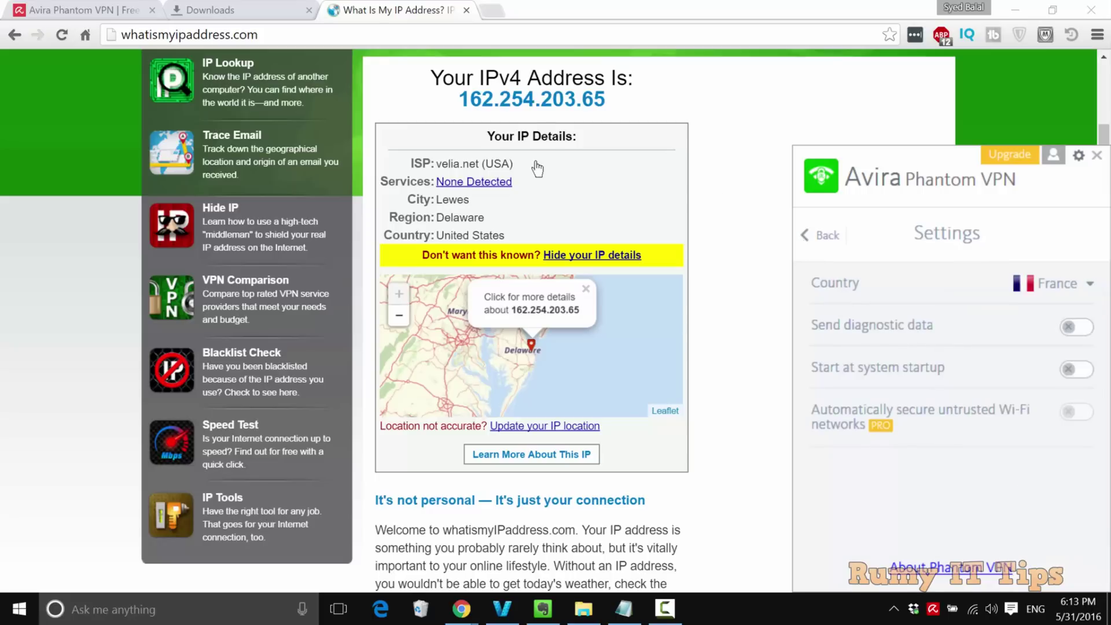
left_click(803, 236)
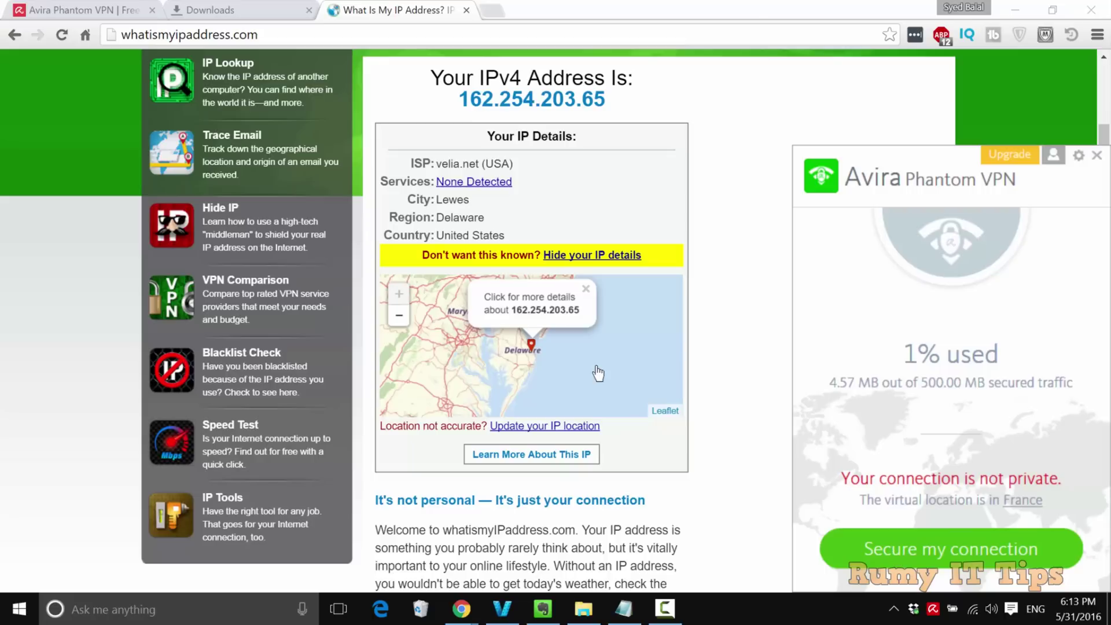
left_click(896, 554)
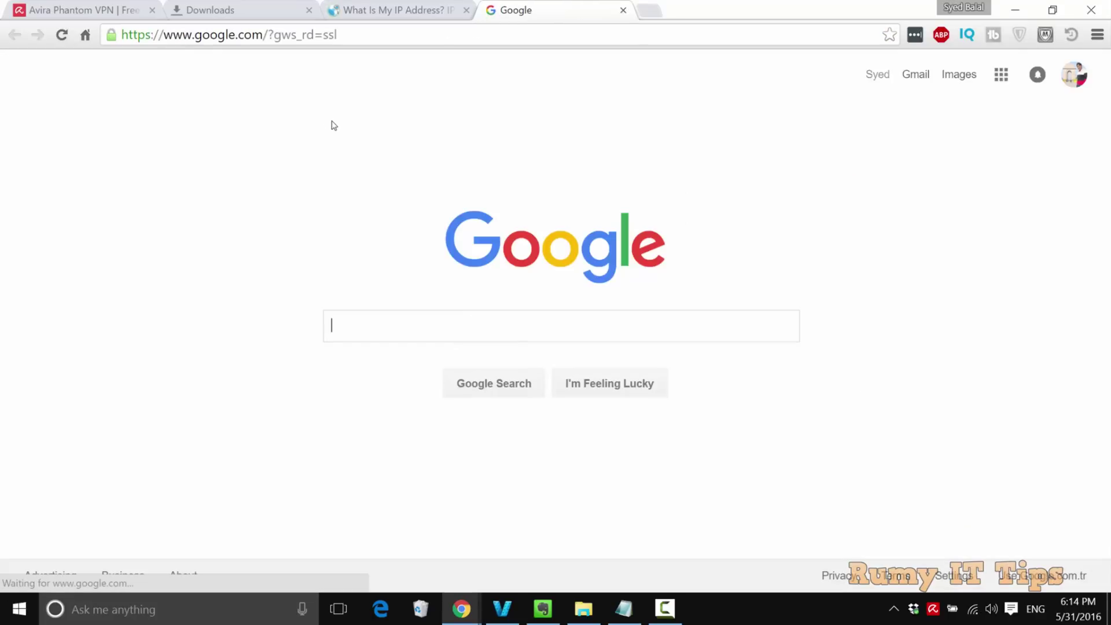
Search Google for 'my ip' and compare the result with the old IP on the earlier lookup page
type("my ")
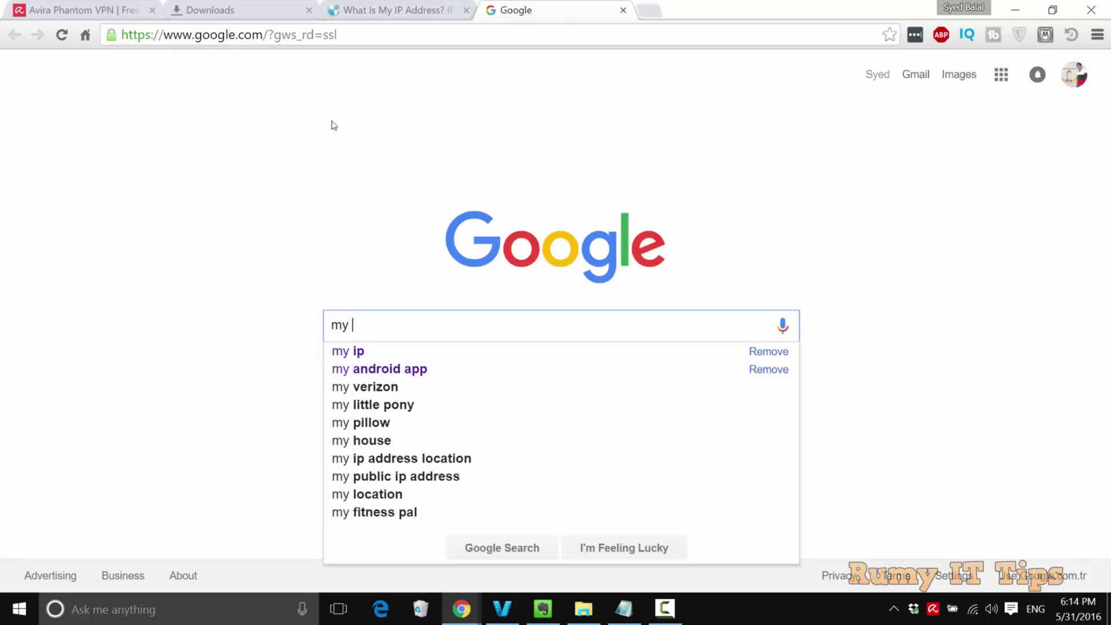
type("ip")
key("Return")
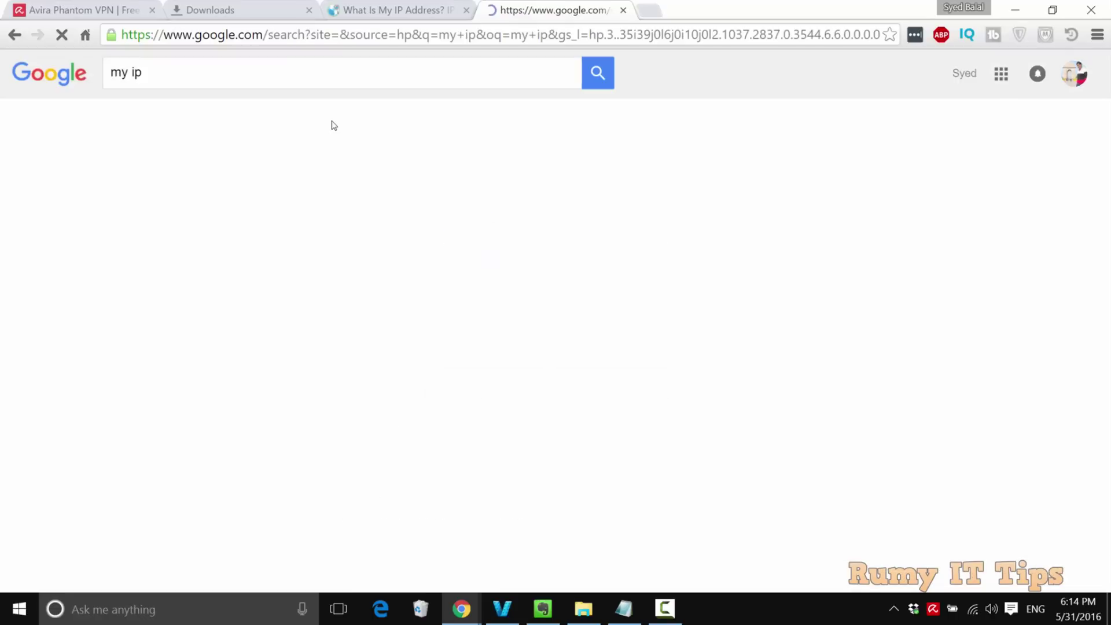
left_click(398, 8)
scroll(447, 131, "up", 3)
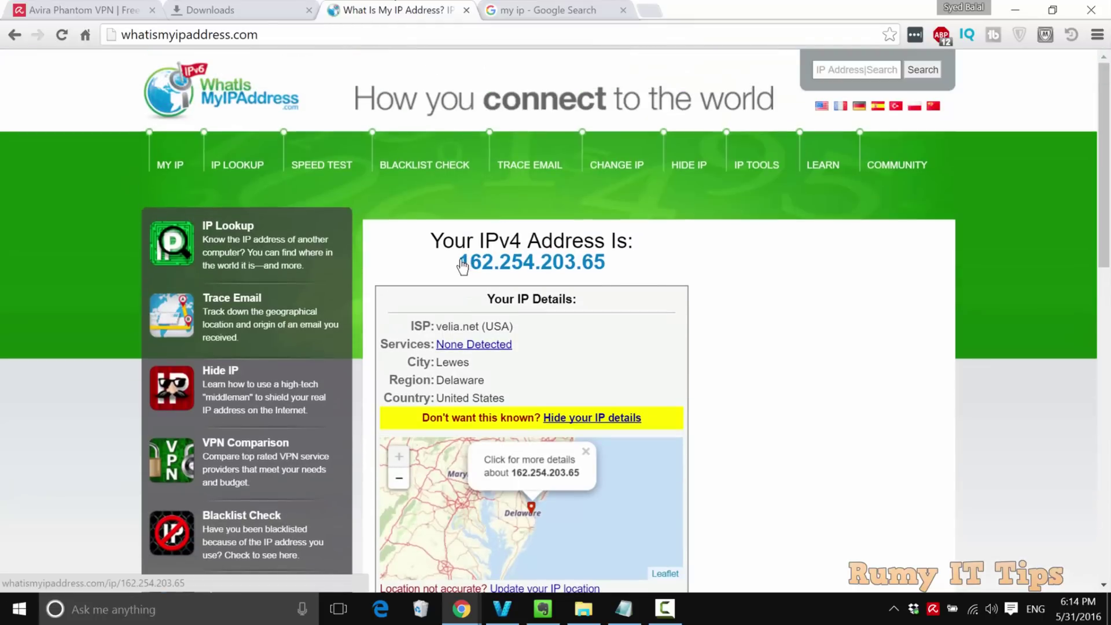
left_click_drag(459, 264, 564, 262)
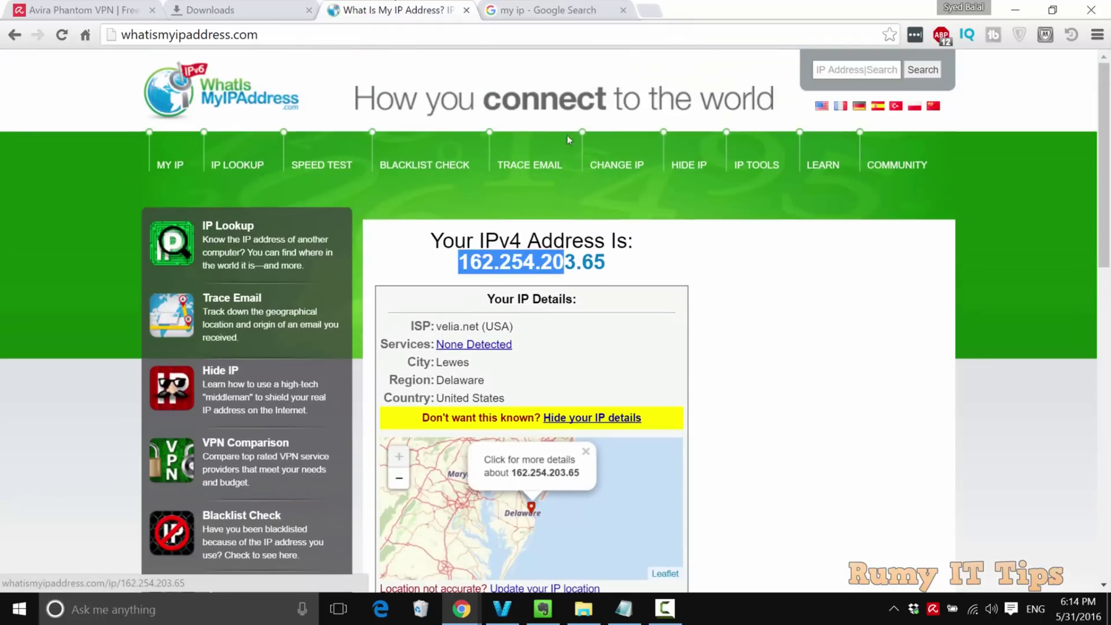
Open the whatismyipaddress.com result, confirming 159.8.125.28 in Clichy, France, versus the earlier USA lookup
left_click(549, 7)
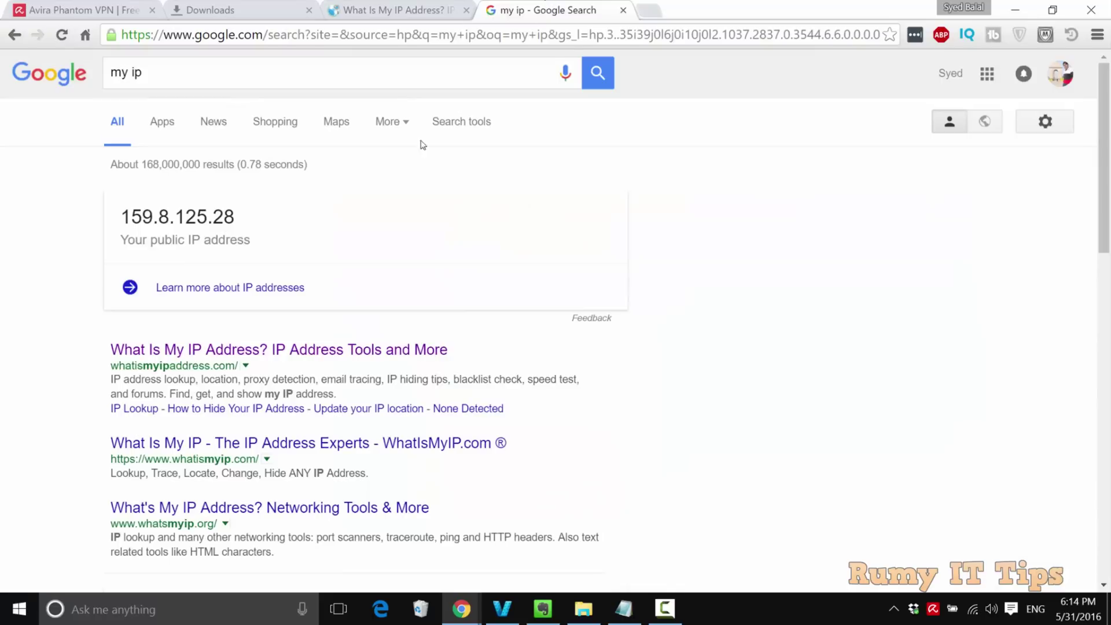
left_click(218, 351)
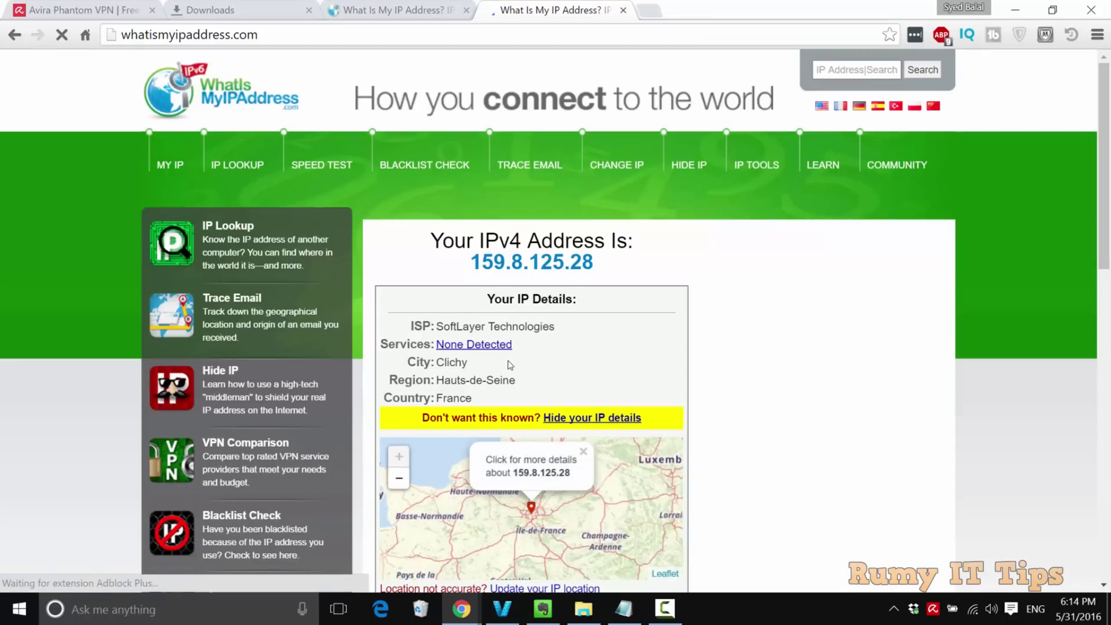
left_click_drag(469, 362, 435, 363)
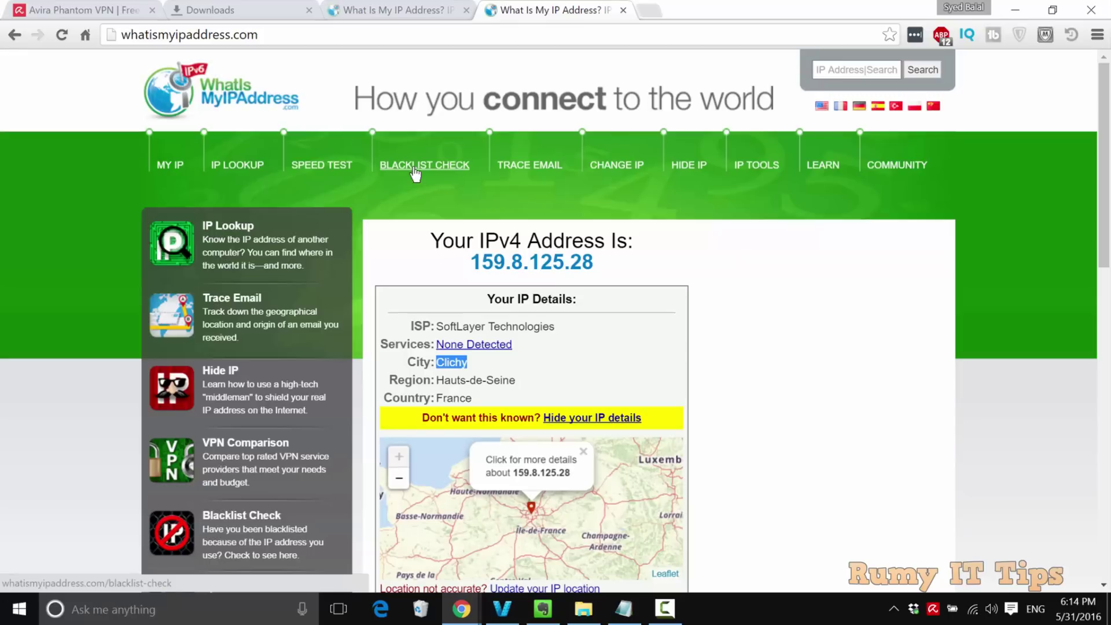
left_click(375, 5)
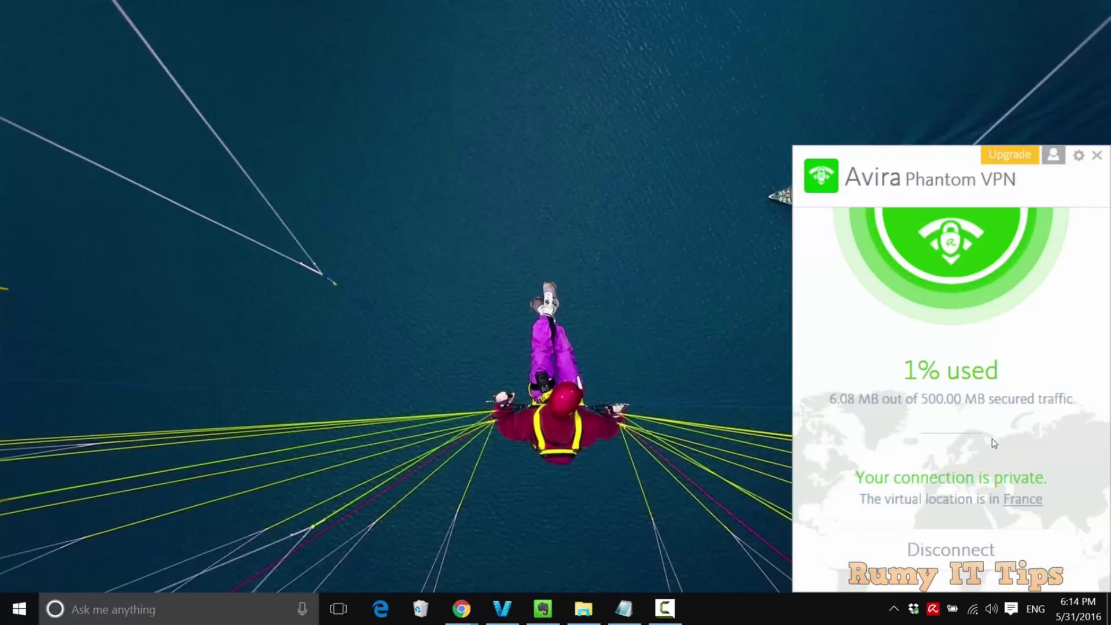
Disconnect Phantom VPN from the France location and dismiss its panel to reveal the desktop
left_click(931, 547)
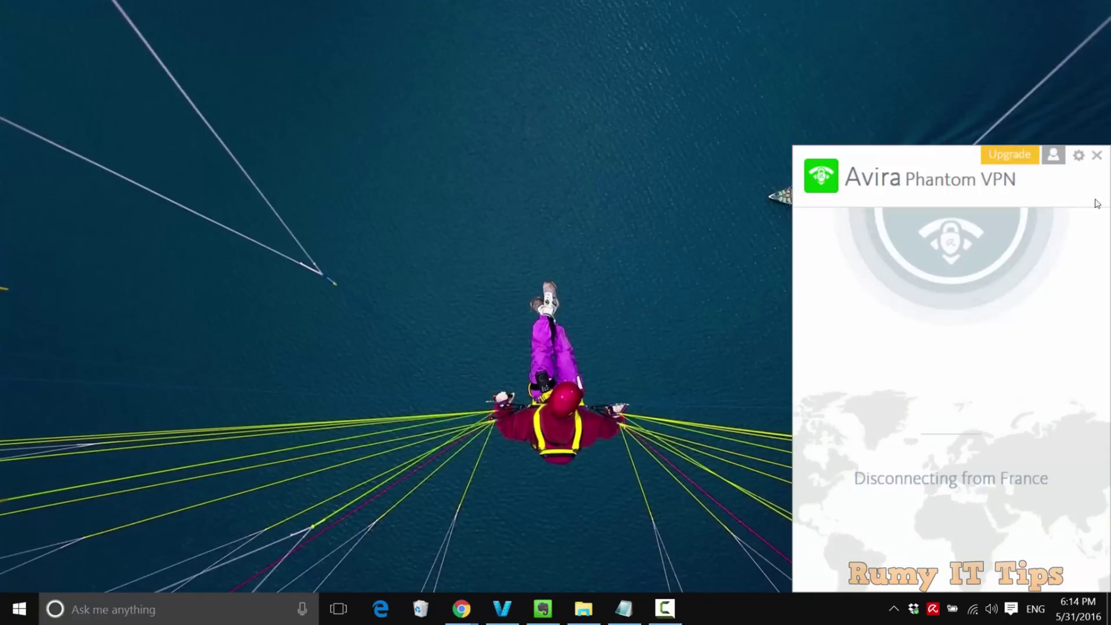
left_click(712, 124)
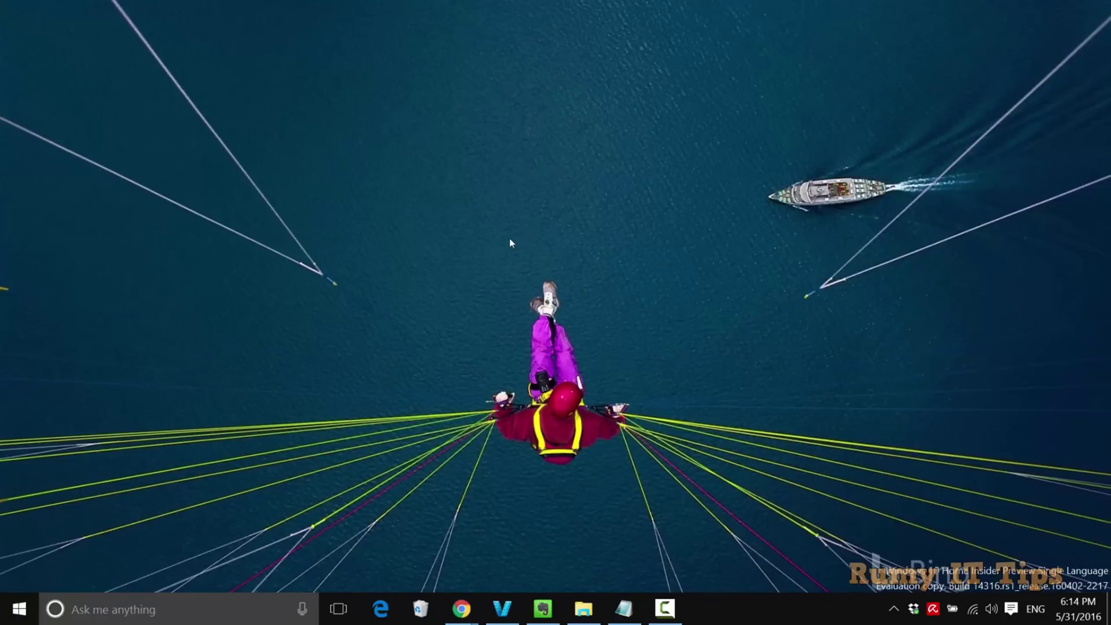